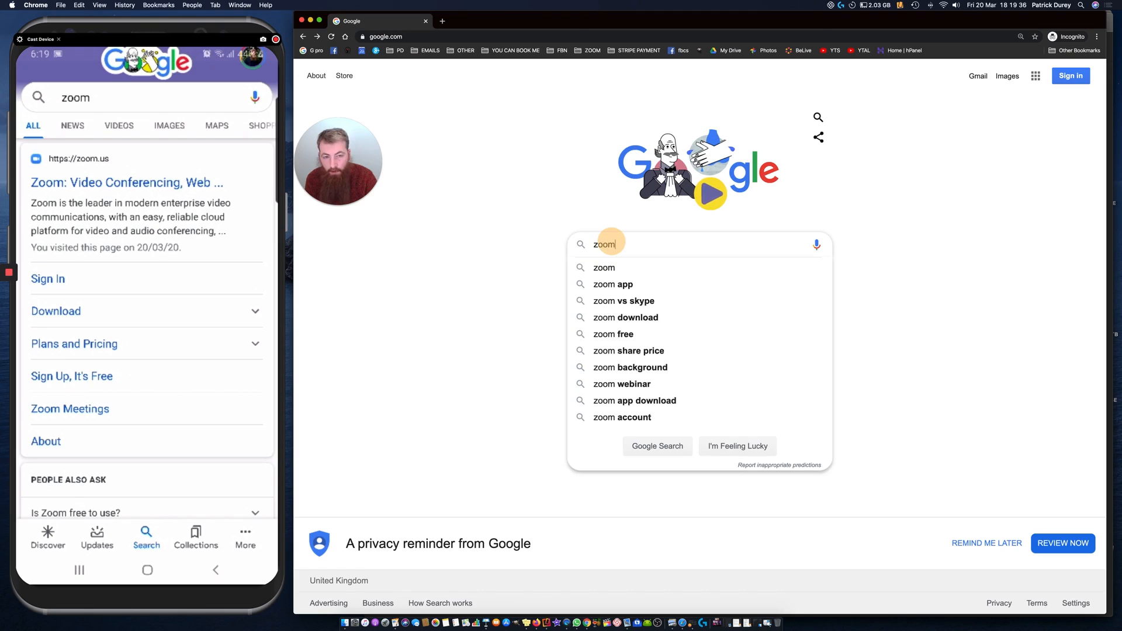
# Step: Search Google for zoom, open the Zoom Download Center, and accept the site's cookies
pyautogui.press('Return')
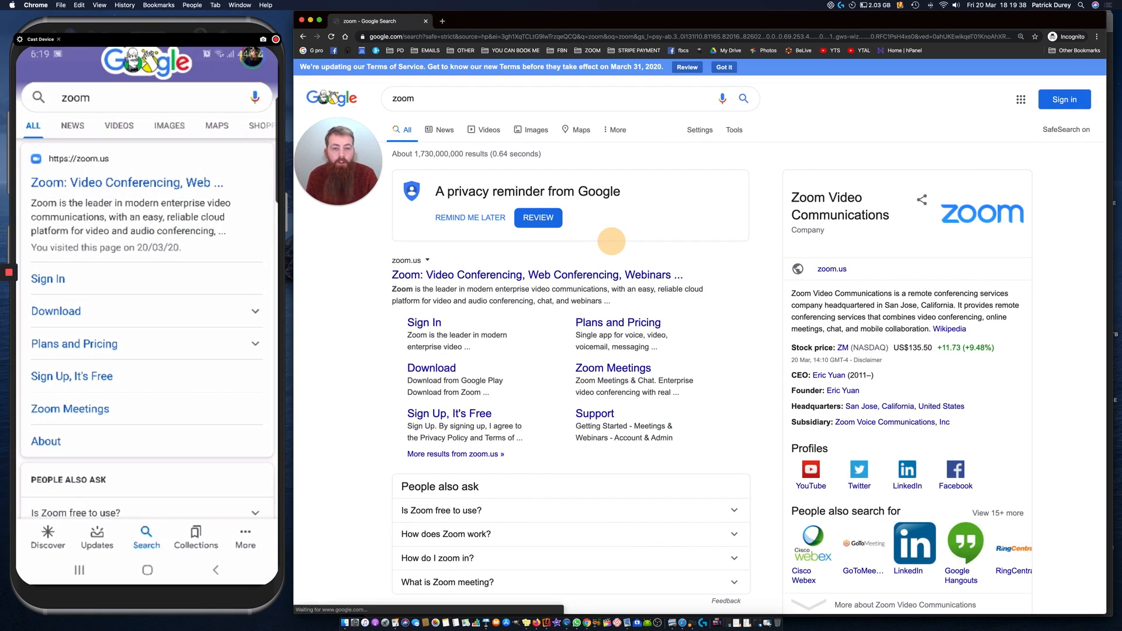
pyautogui.click(446, 373)
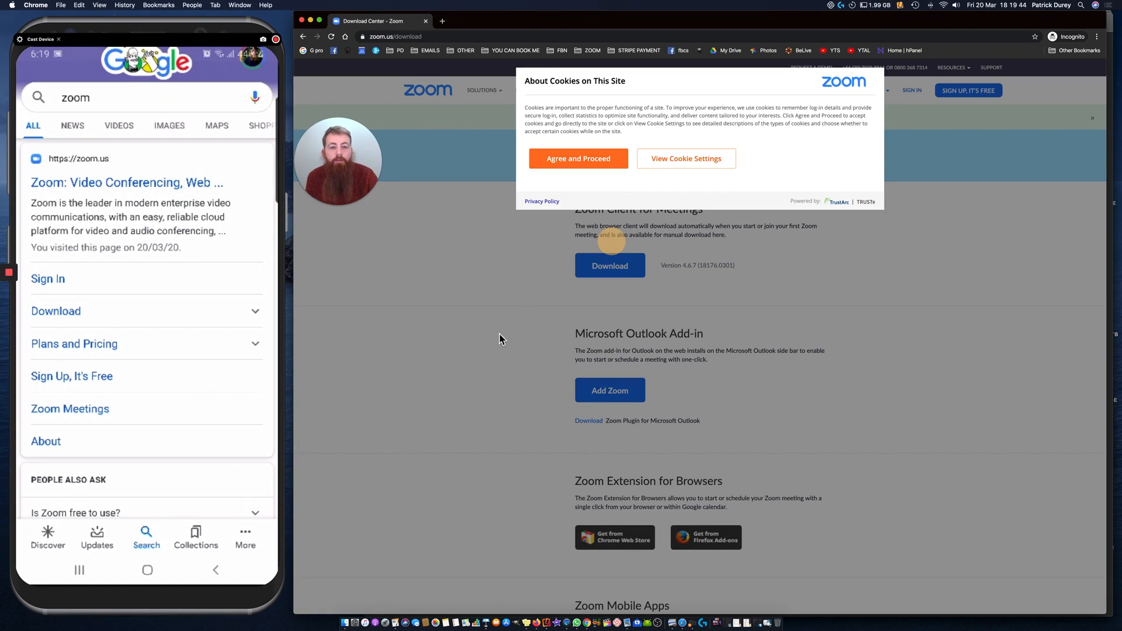
pyautogui.click(585, 161)
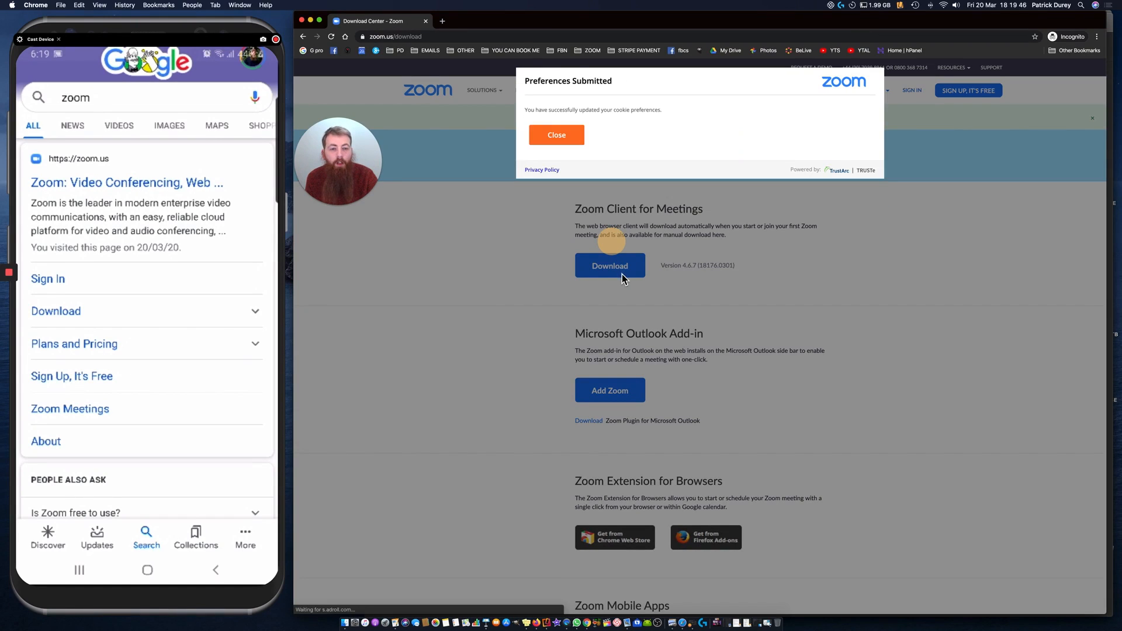
pyautogui.click(565, 135)
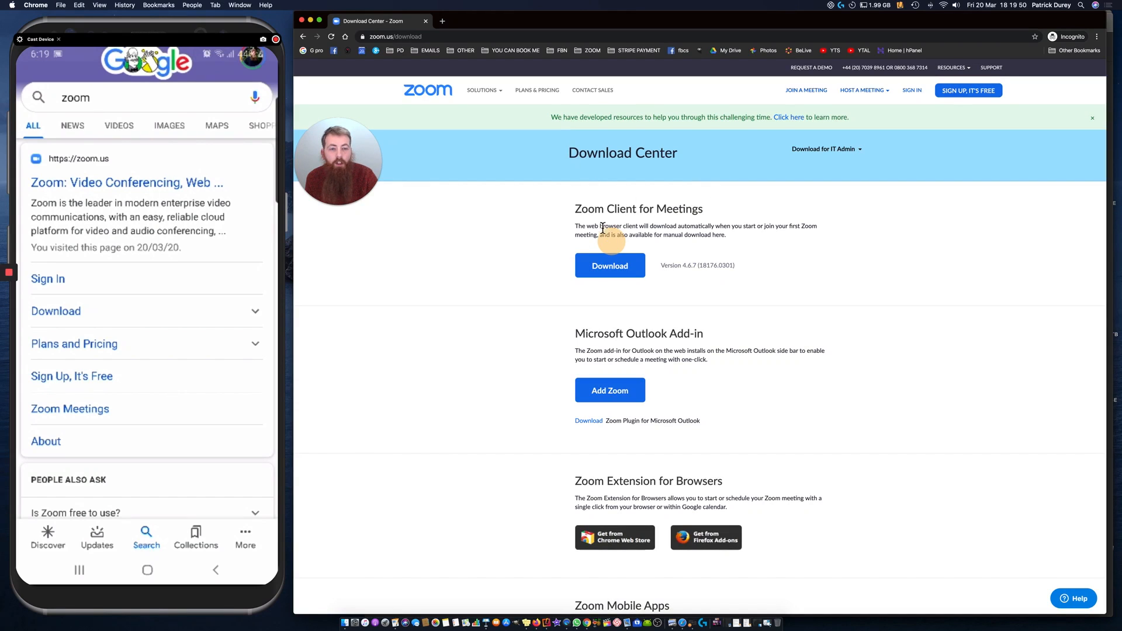
# Step: Download the Zoom Client for Meetings as Zoom.pkg, run the installer's compatibility check, and quit the installer
pyautogui.click(614, 274)
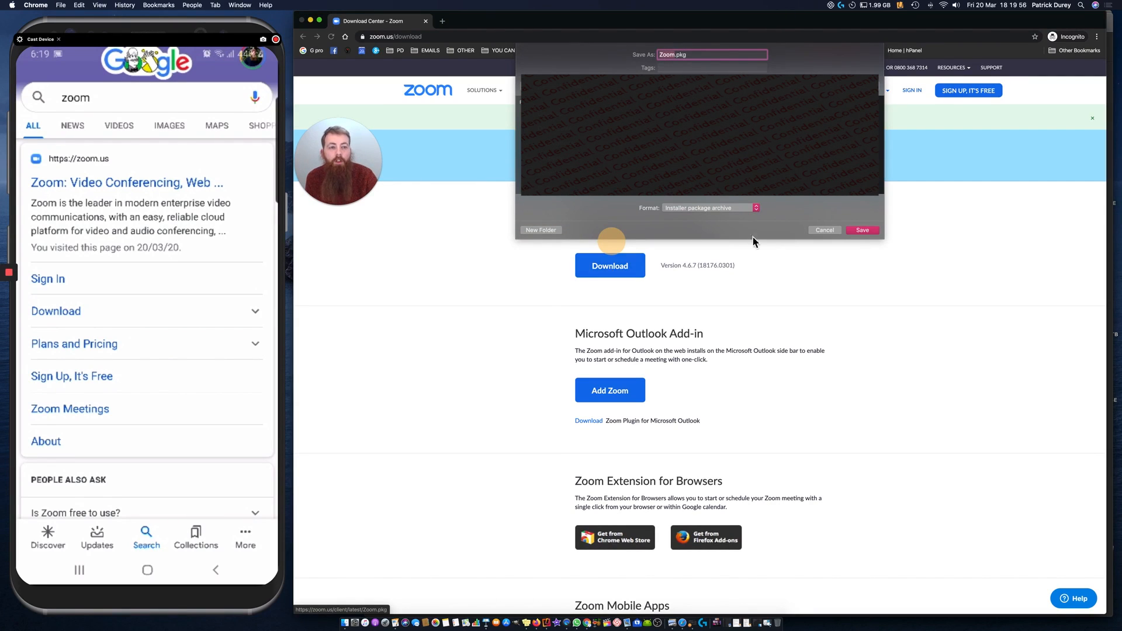
pyautogui.click(859, 233)
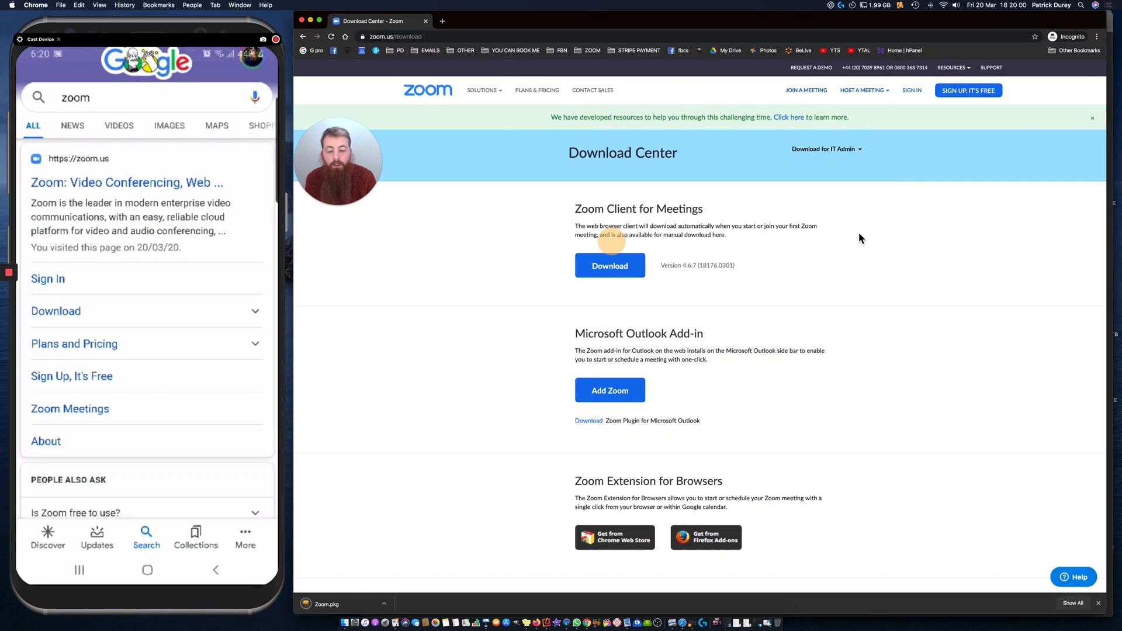
pyautogui.click(339, 605)
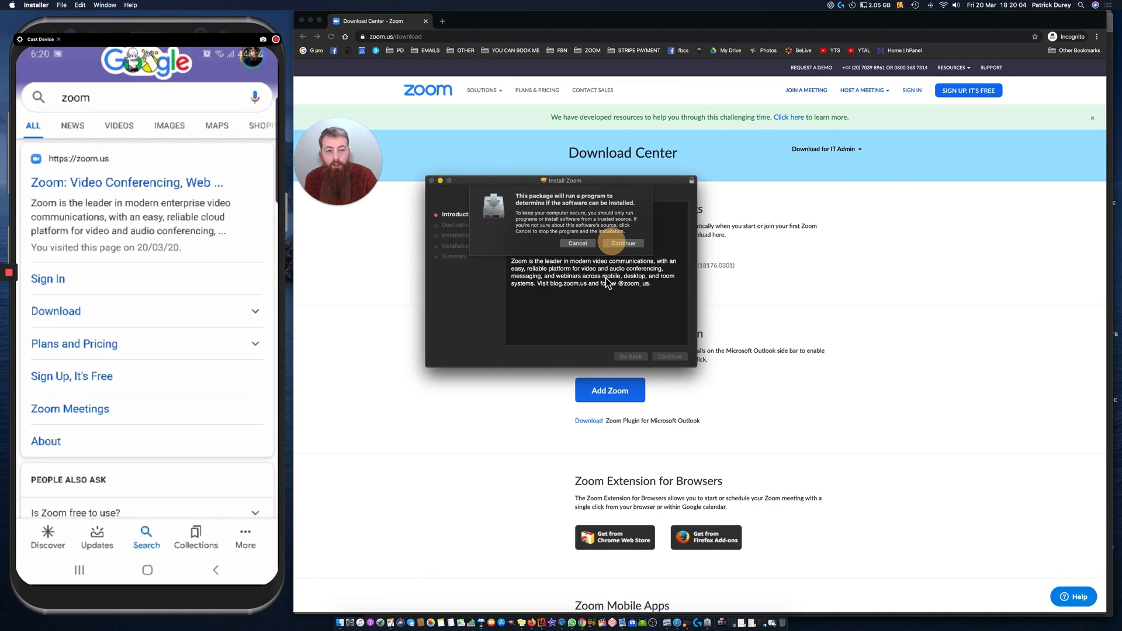
pyautogui.click(624, 244)
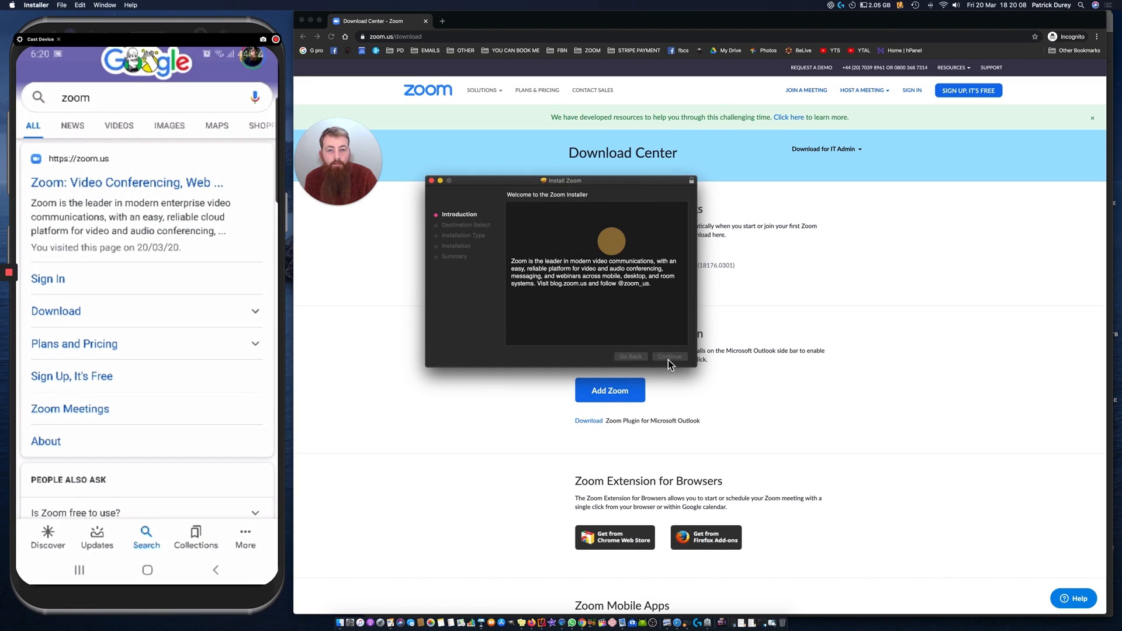
pyautogui.press('super+q')
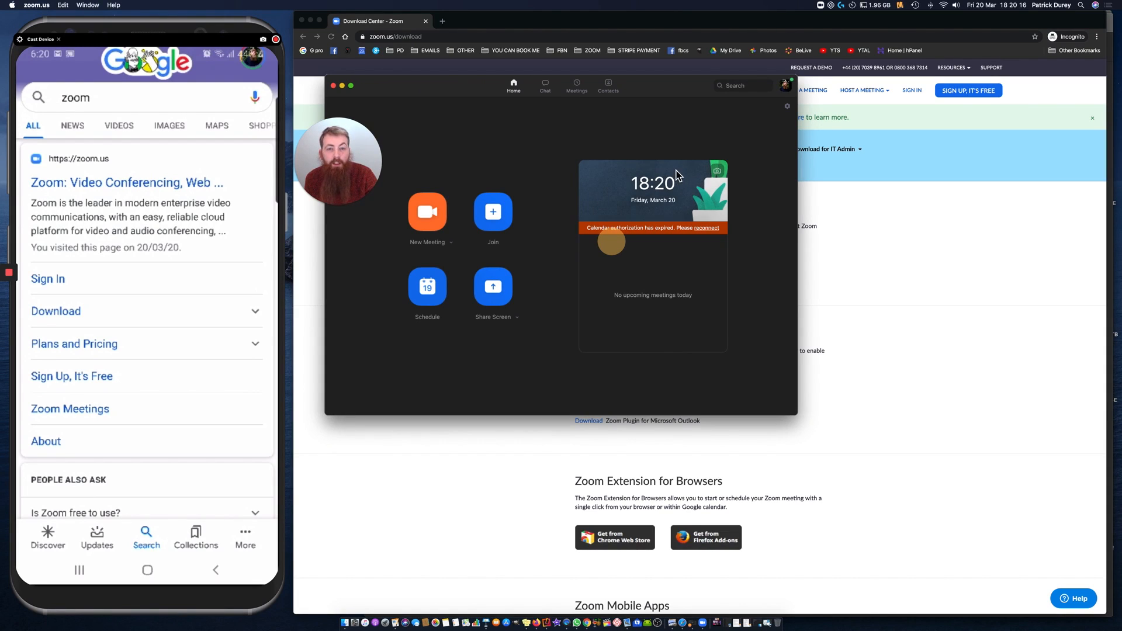
# Step: Switch to the Zoom desktop app and sign out of the current account
pyautogui.click(786, 89)
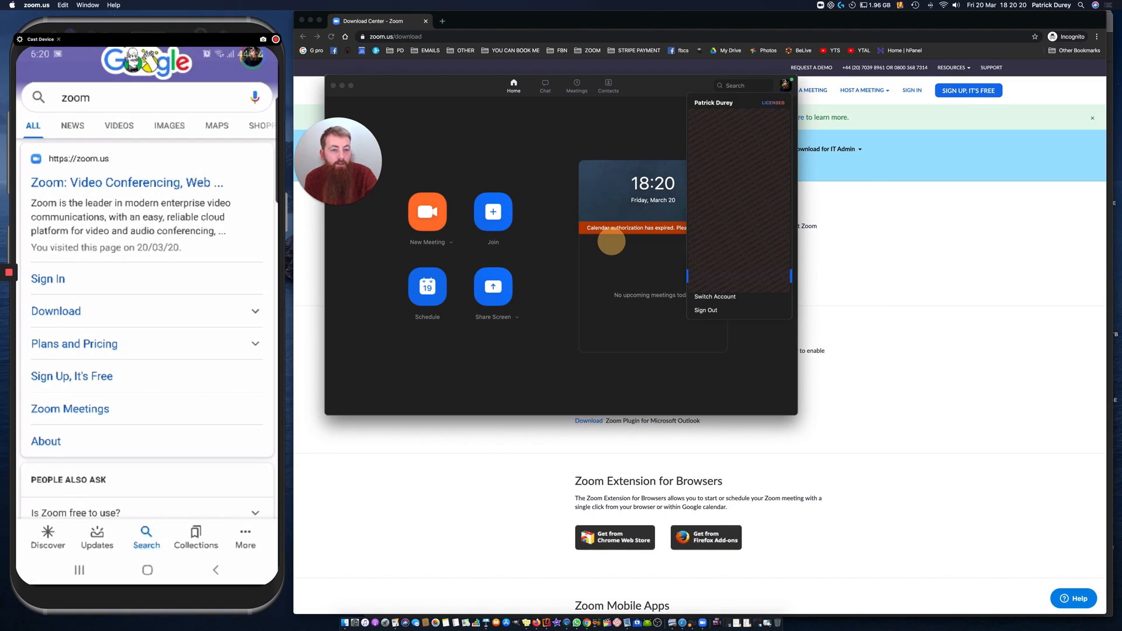
pyautogui.click(724, 313)
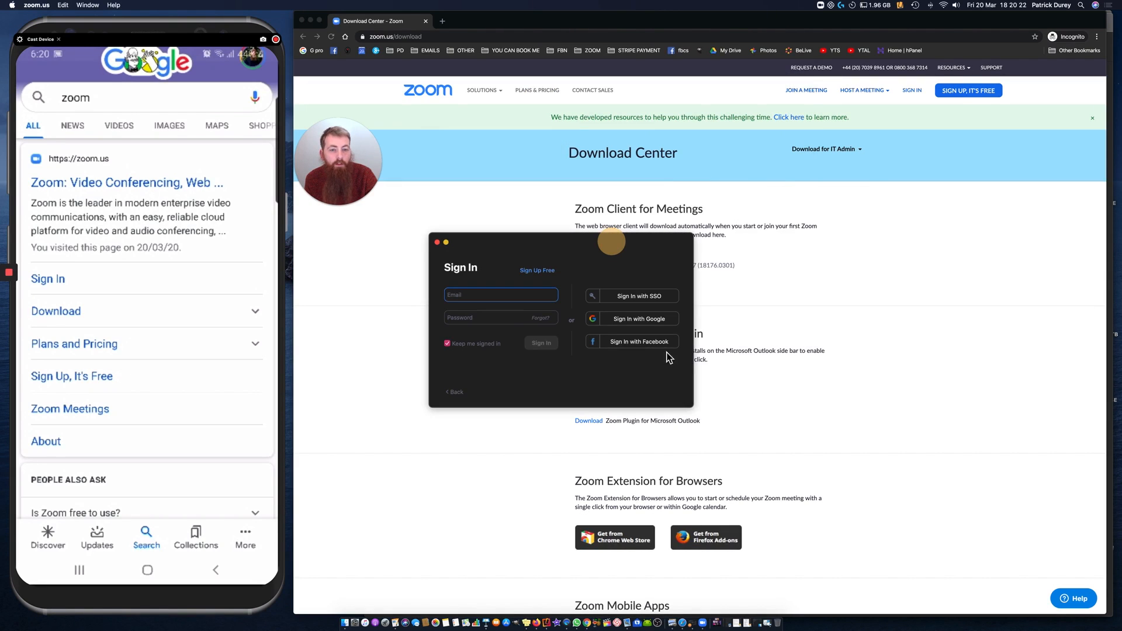
# Step: Open the free Zoom sign-up page and submit the work email address for a new account
pyautogui.click(537, 272)
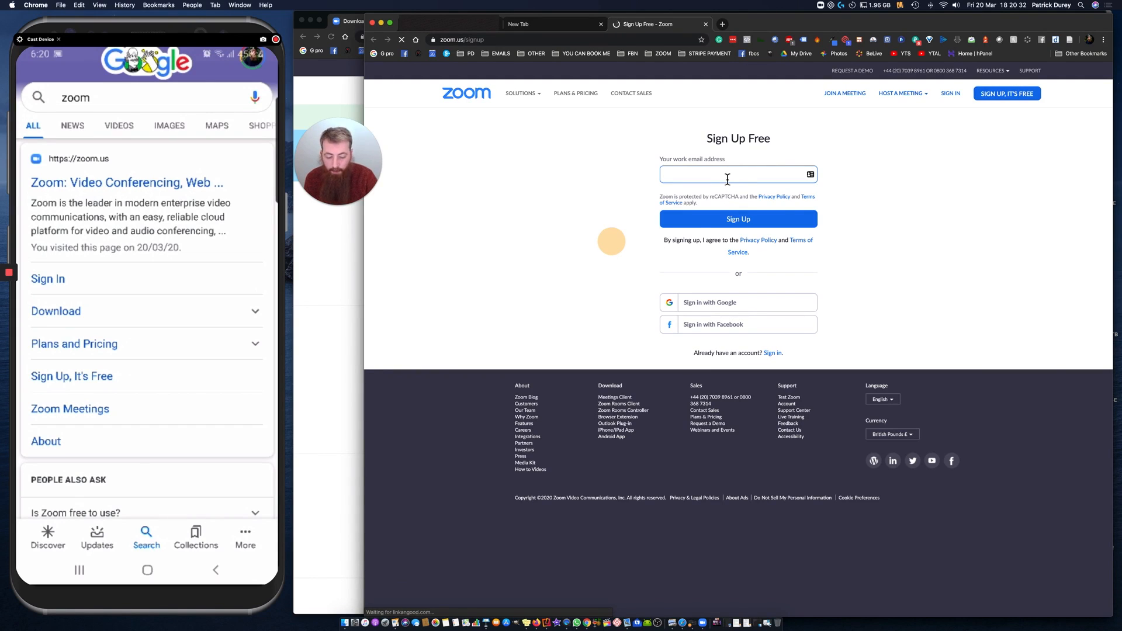
pyautogui.write('p')
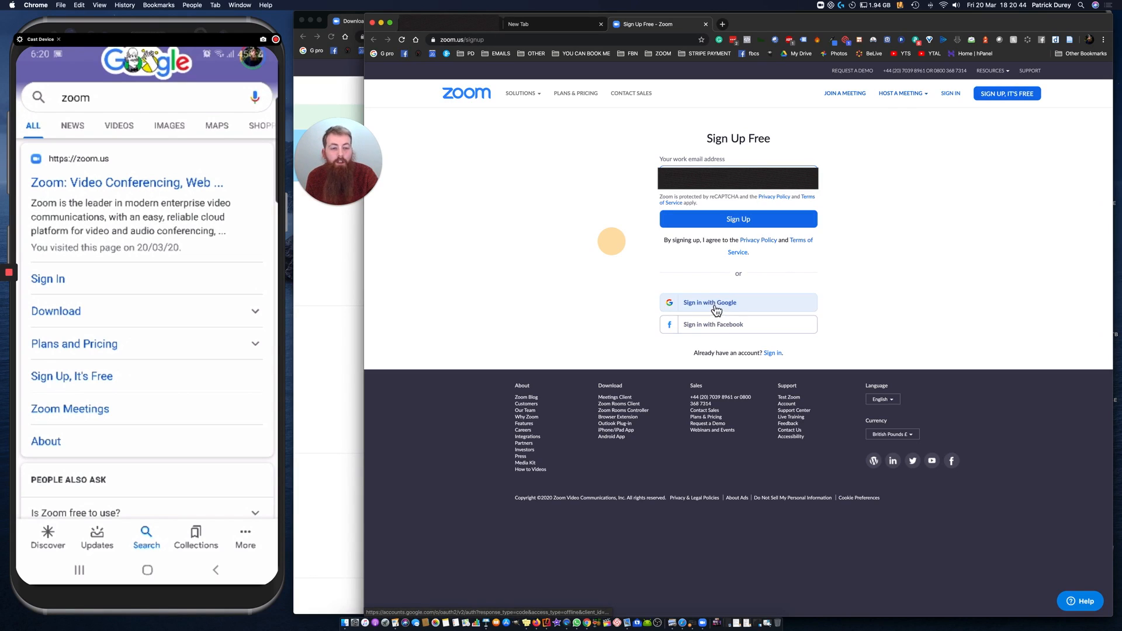
pyautogui.click(735, 217)
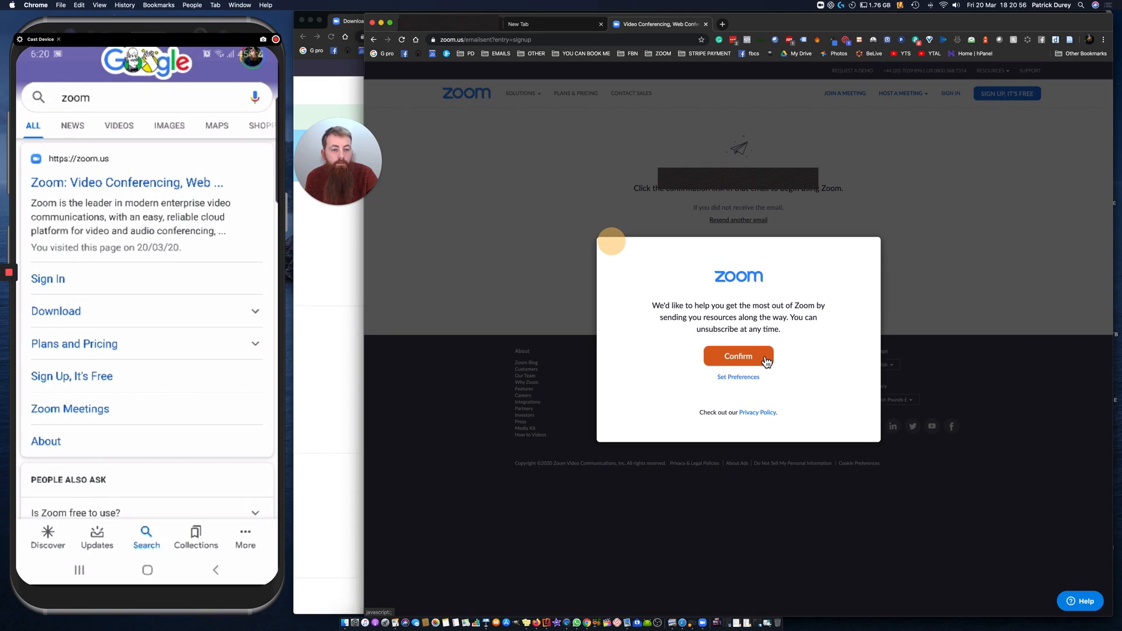
# Step: Set the Zoom email preferences to Unsubscribe me entirely, submit them, and close the preferences page
pyautogui.click(736, 378)
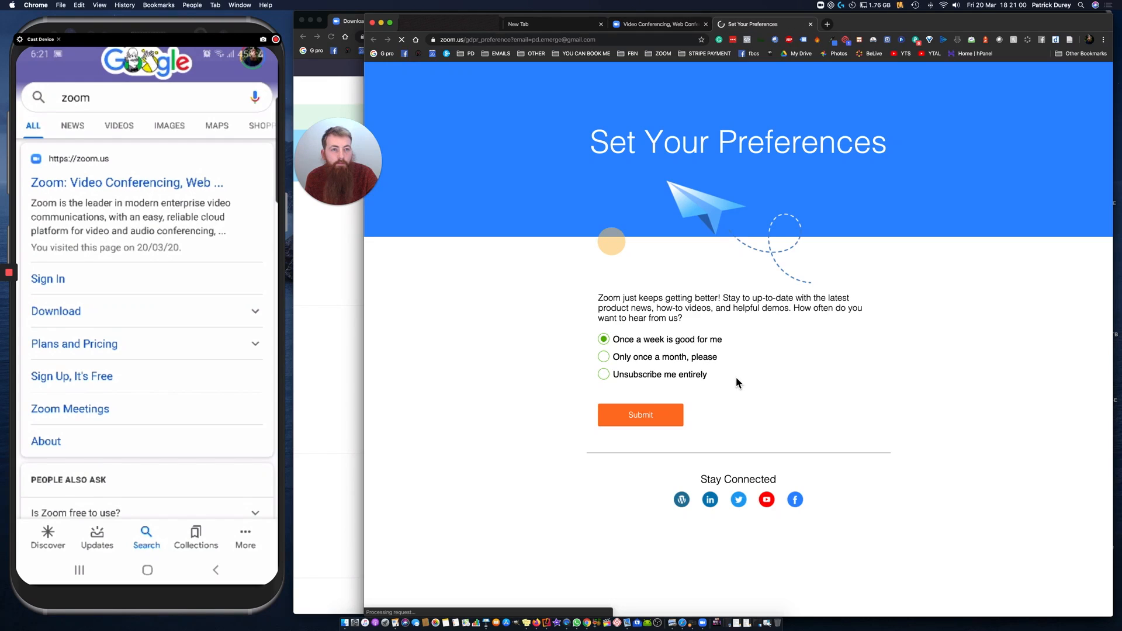
pyautogui.click(612, 379)
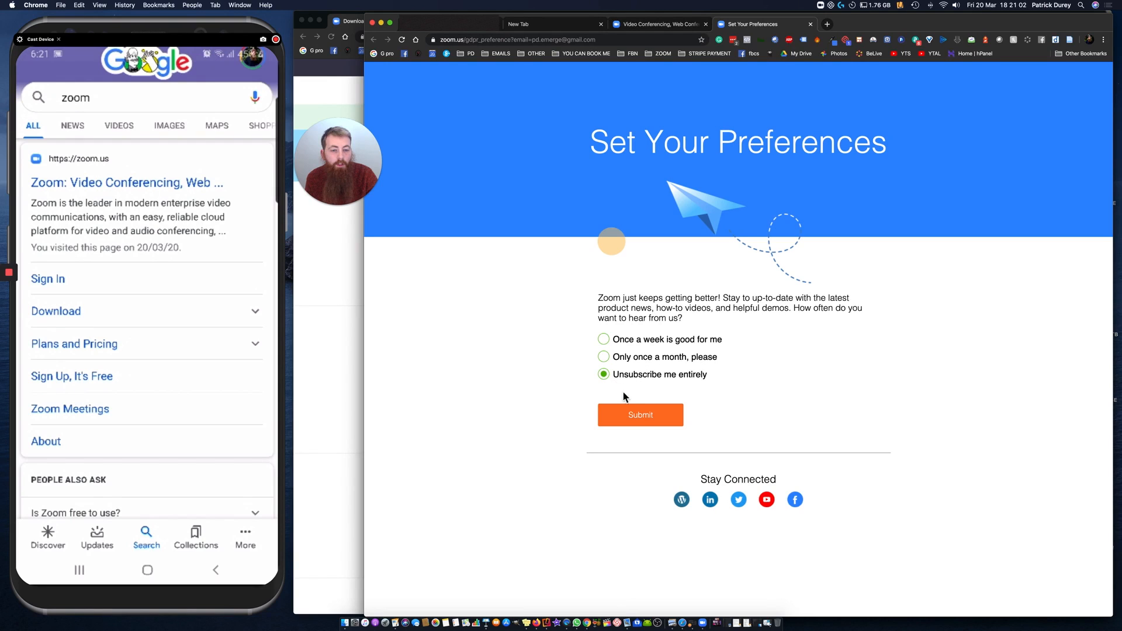
pyautogui.click(655, 419)
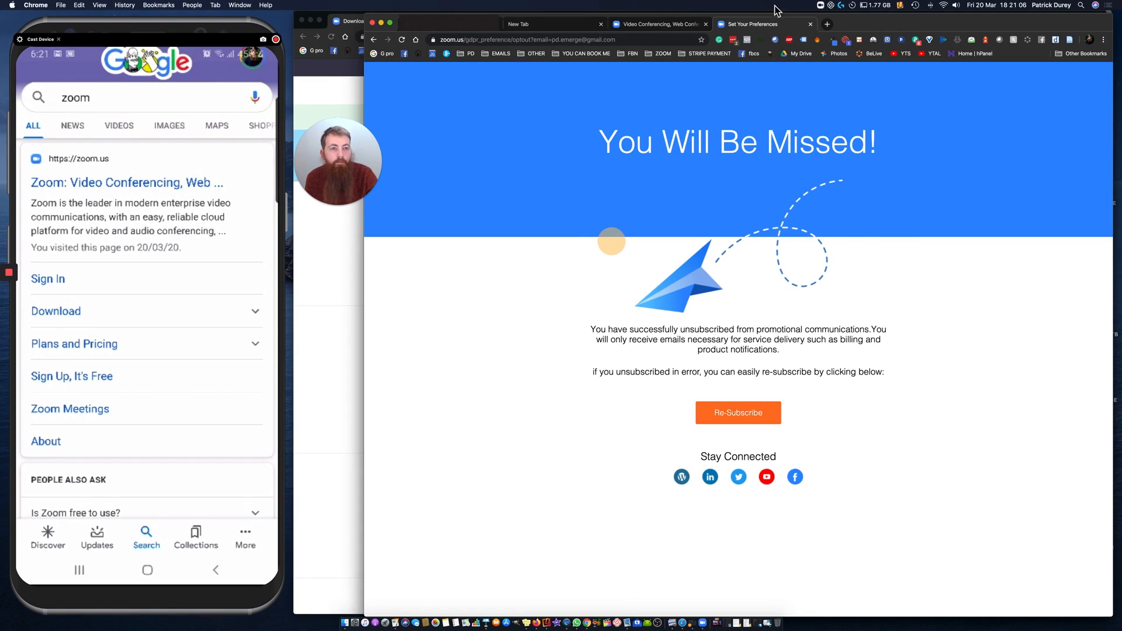
pyautogui.click(811, 24)
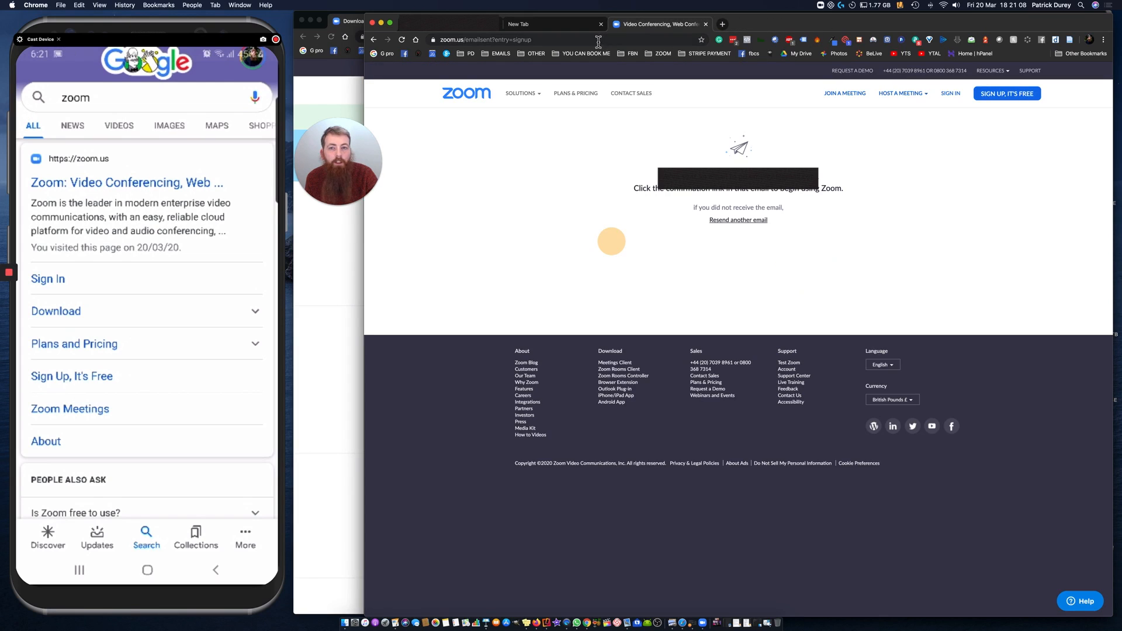
# Step: Open the "Please activate your Zoom account" email in Gmail and activate the account from it
pyautogui.click(328, 87)
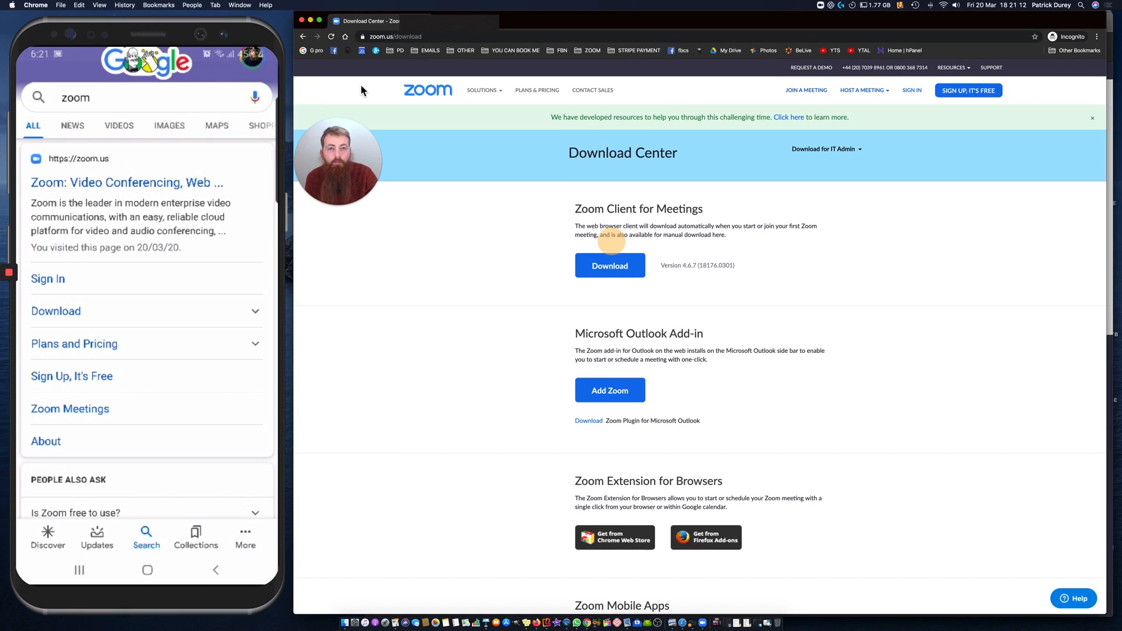
pyautogui.click(1113, 32)
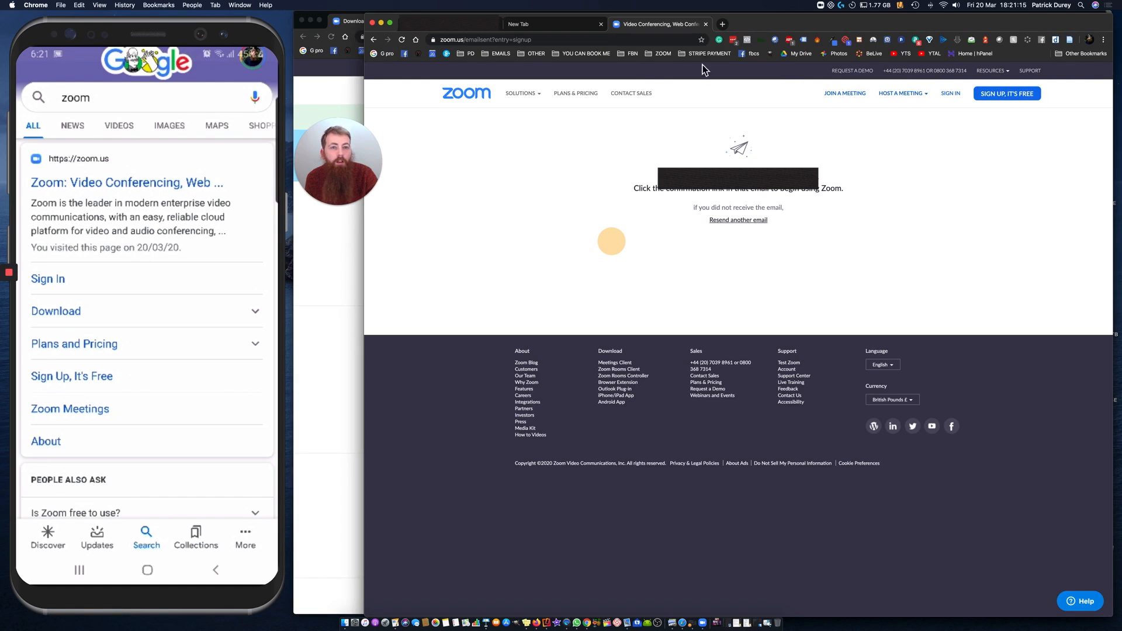
pyautogui.click(467, 29)
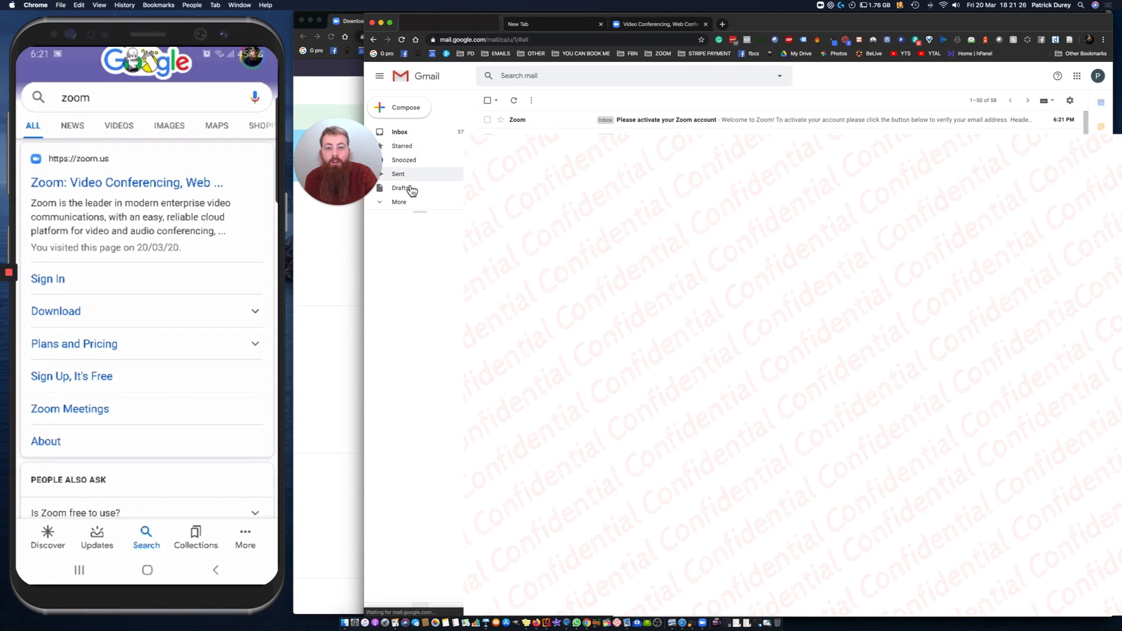
pyautogui.click(411, 204)
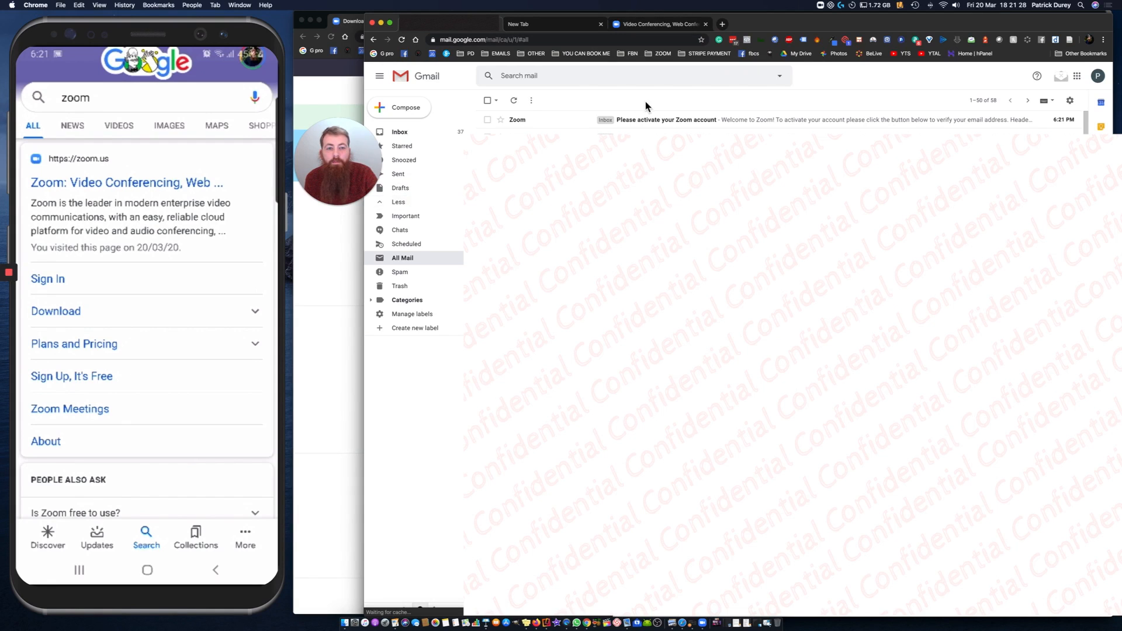
pyautogui.click(659, 121)
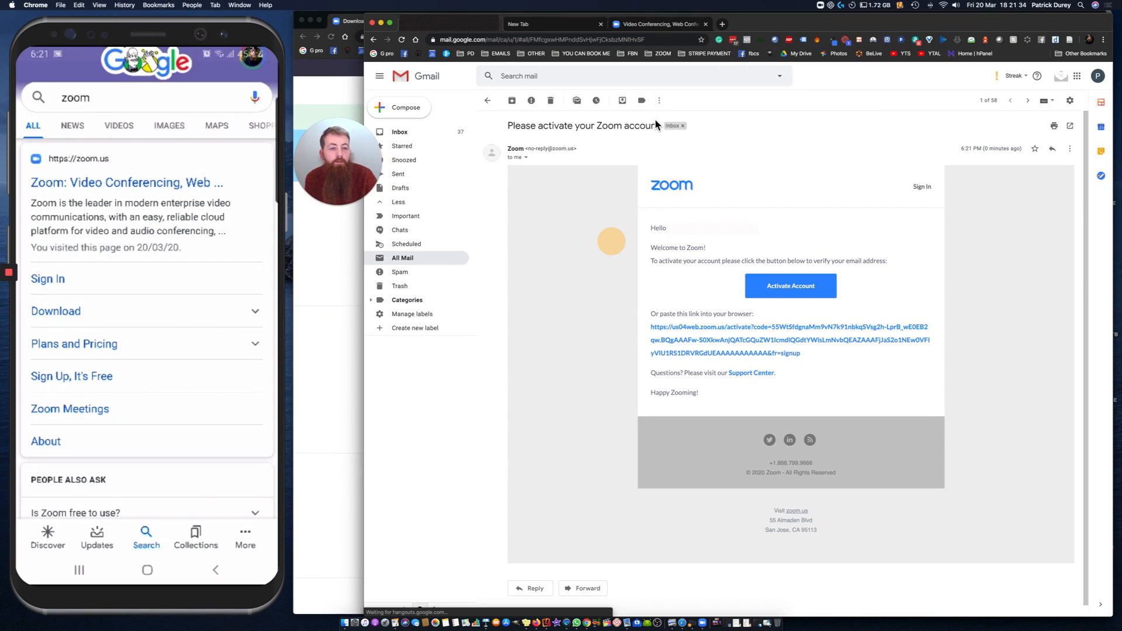
pyautogui.click(800, 286)
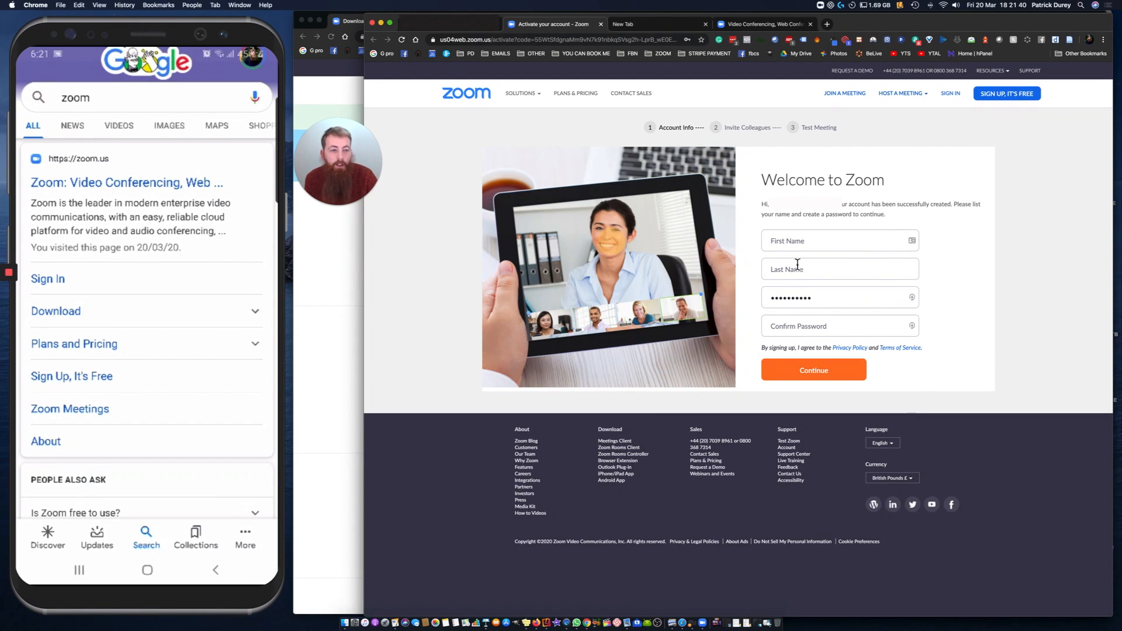
# Step: Enter the first name, last name, and account password with its confirmation on the Welcome to Zoom form, and continue
pyautogui.click(795, 240)
pyautogui.write('P')
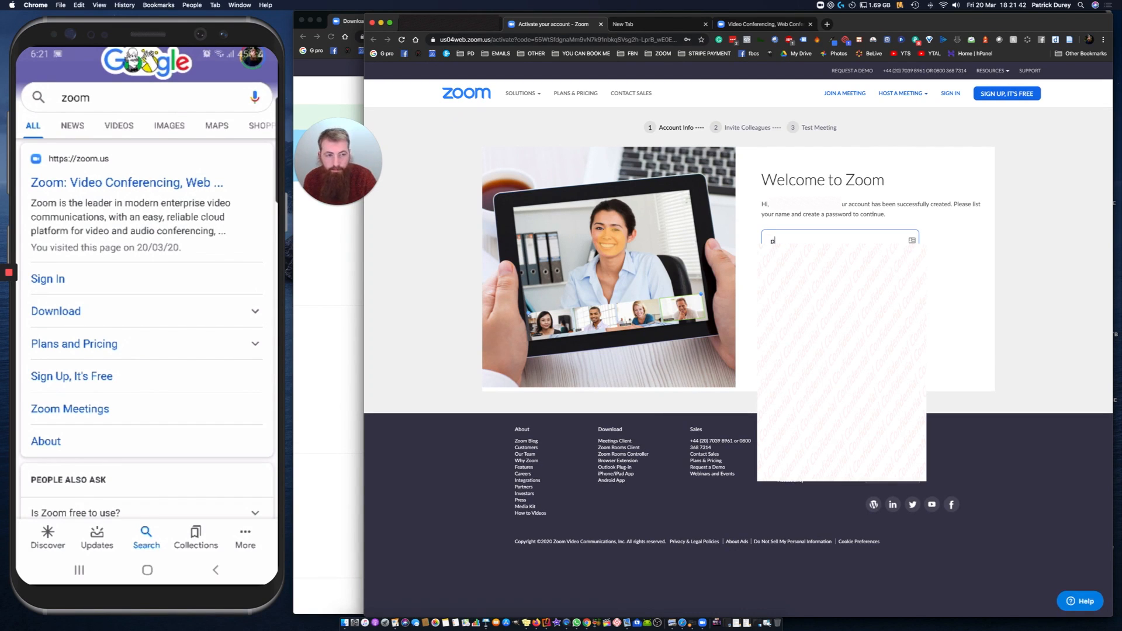
pyautogui.write('atrick')
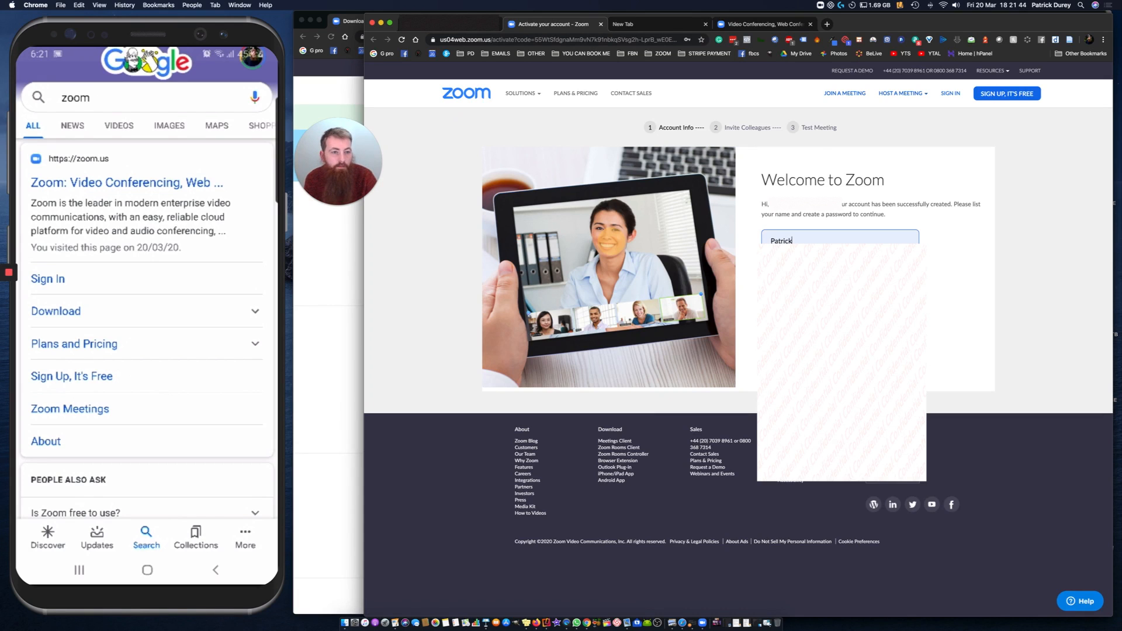
pyautogui.click(791, 282)
pyautogui.click(792, 295)
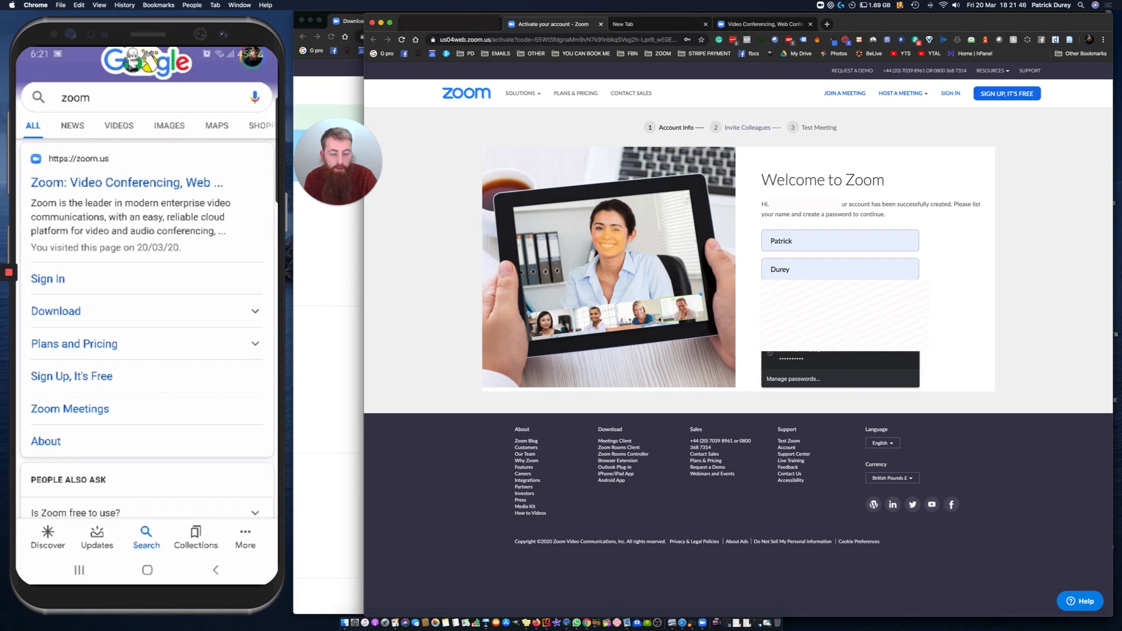
pyautogui.write('•')
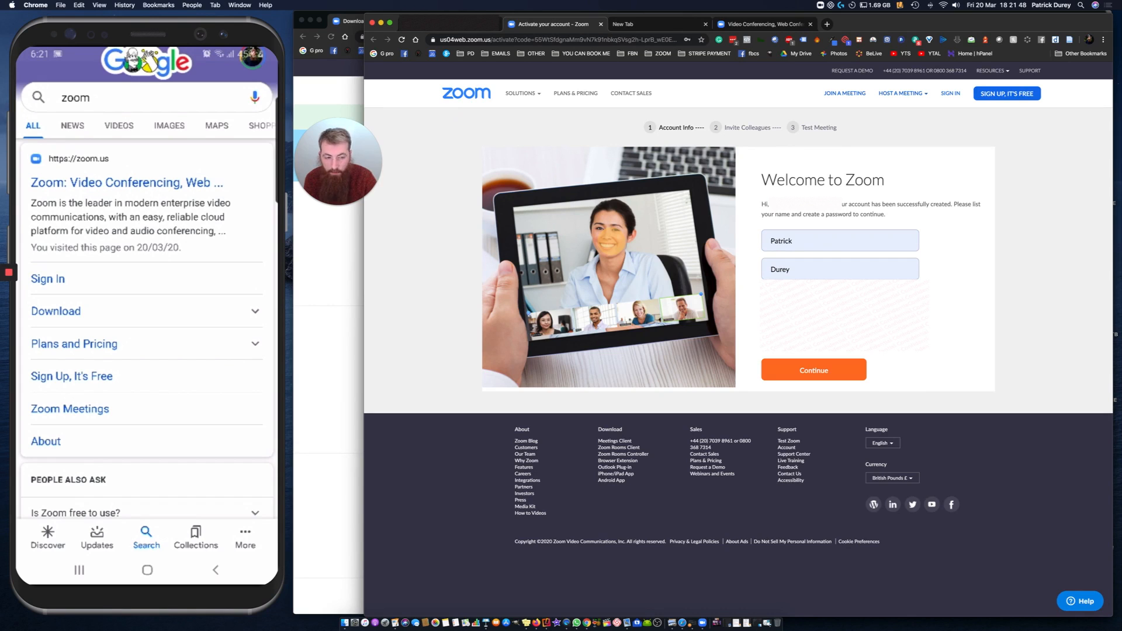
pyautogui.click(814, 369)
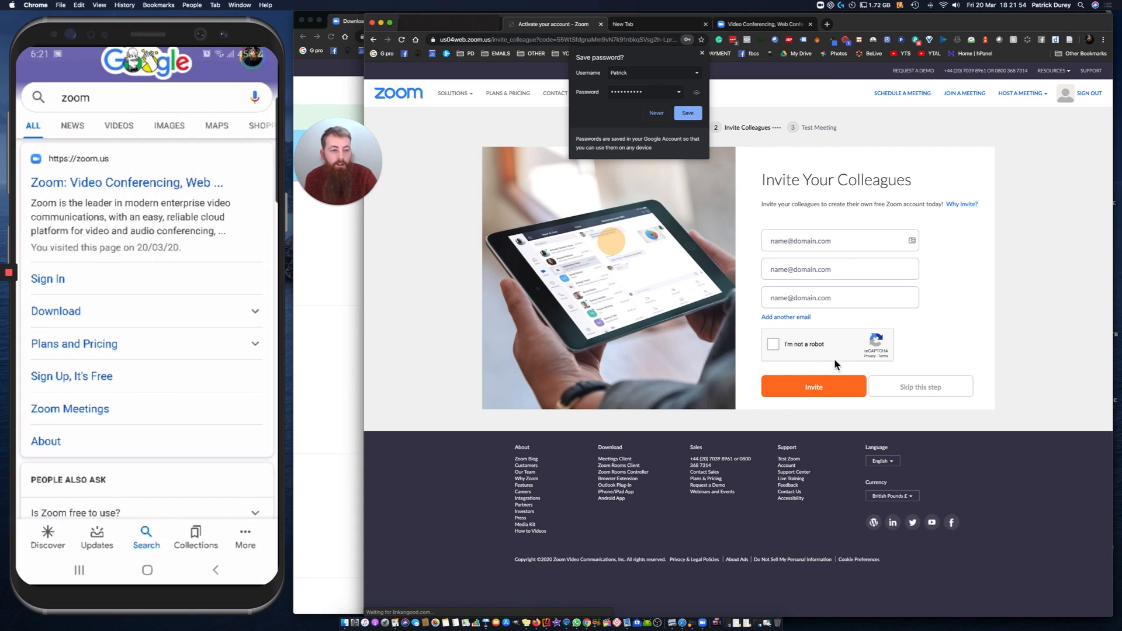
# Step: Skip inviting colleagues and decline saving the account password in the browser
pyautogui.click(917, 389)
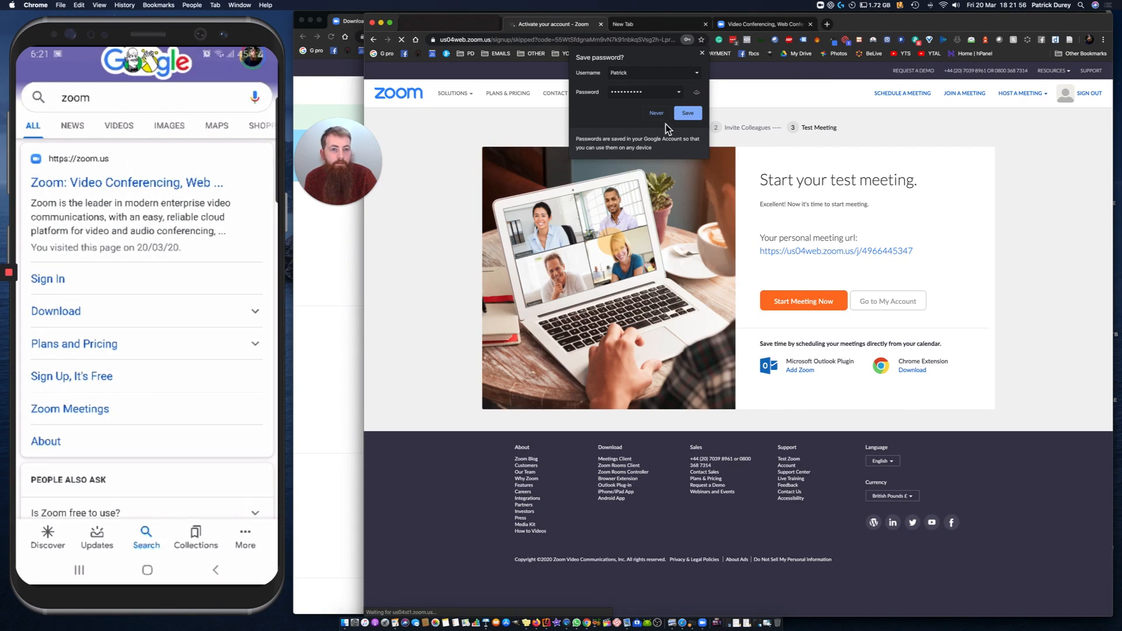
pyautogui.click(663, 115)
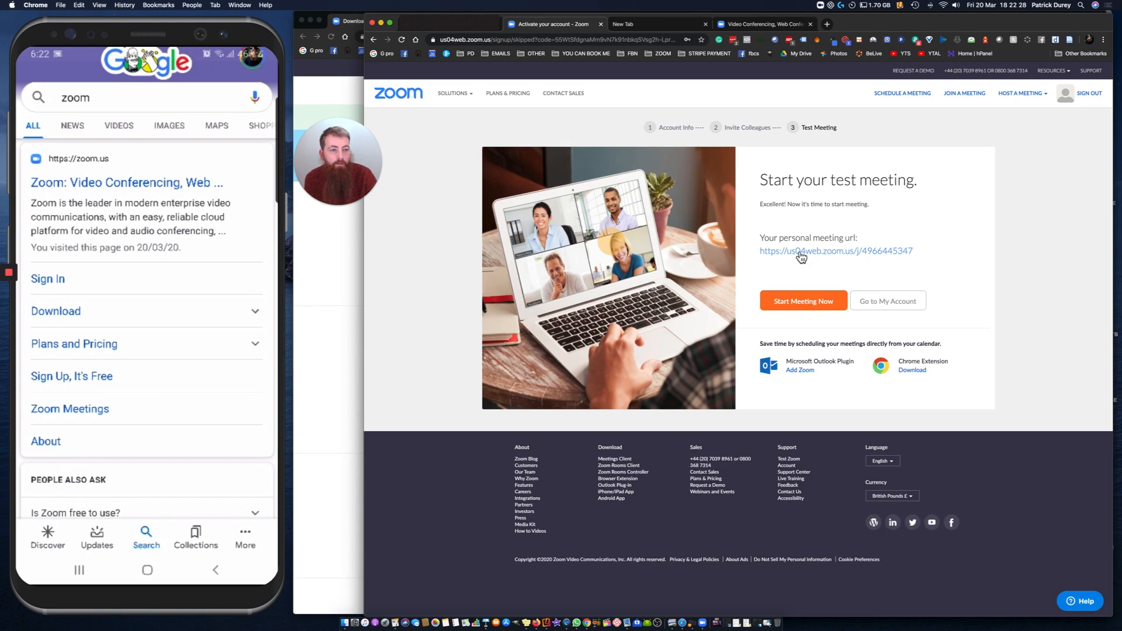
# Step: Start the test meeting from the personal meeting URL and complete the speaker and microphone test, answering Yes for the ringtone and the replay
pyautogui.click(854, 252)
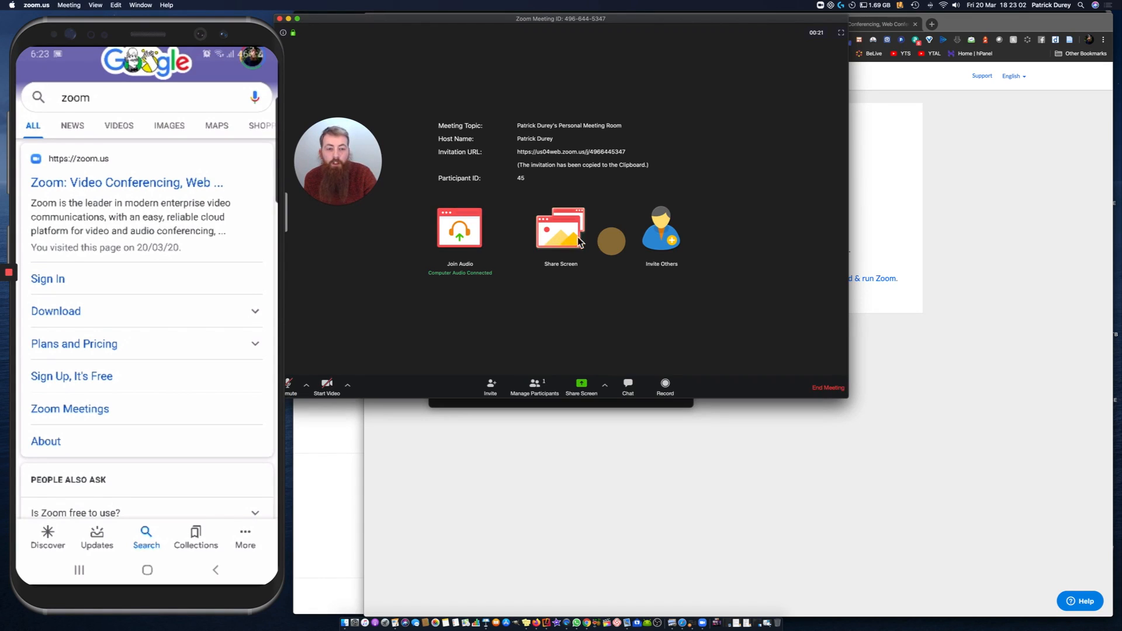
pyautogui.click(460, 230)
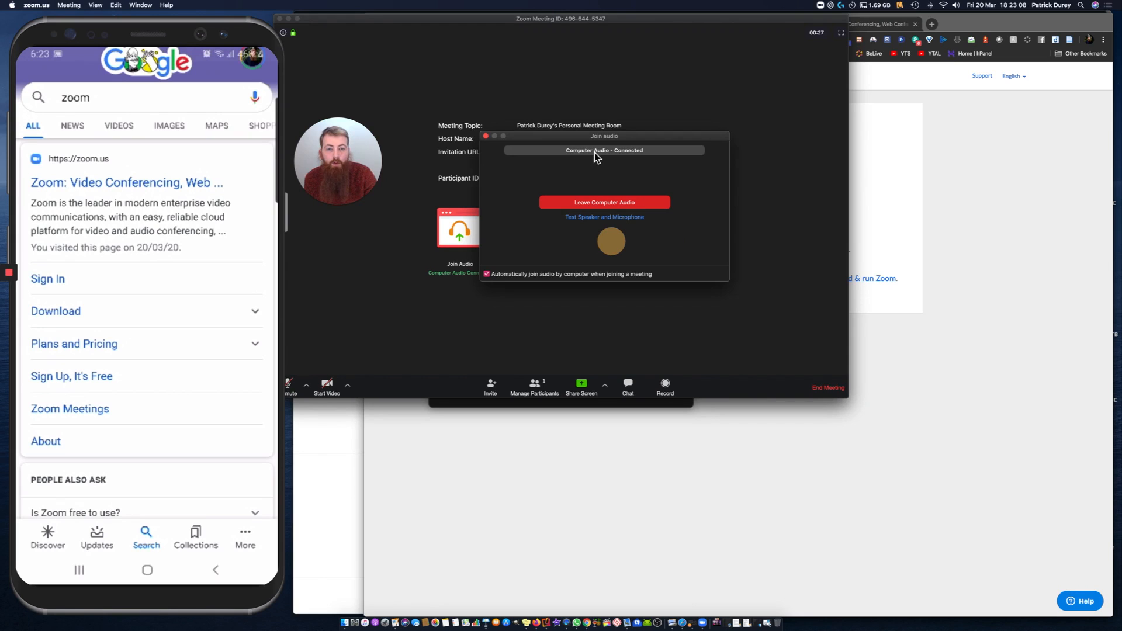
pyautogui.click(620, 219)
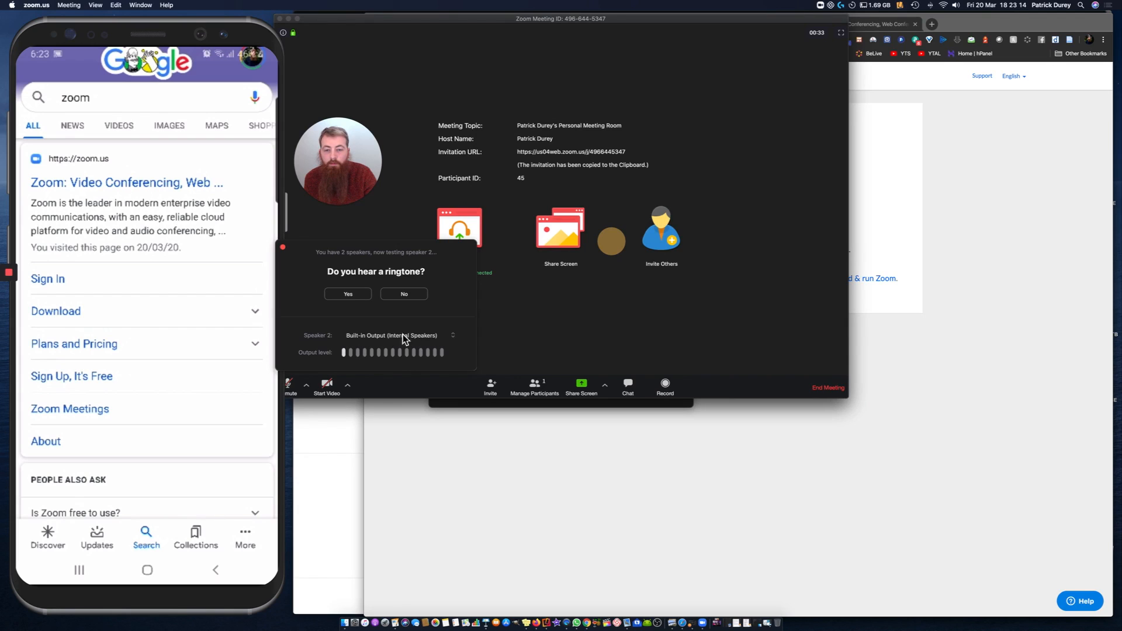
pyautogui.click(347, 298)
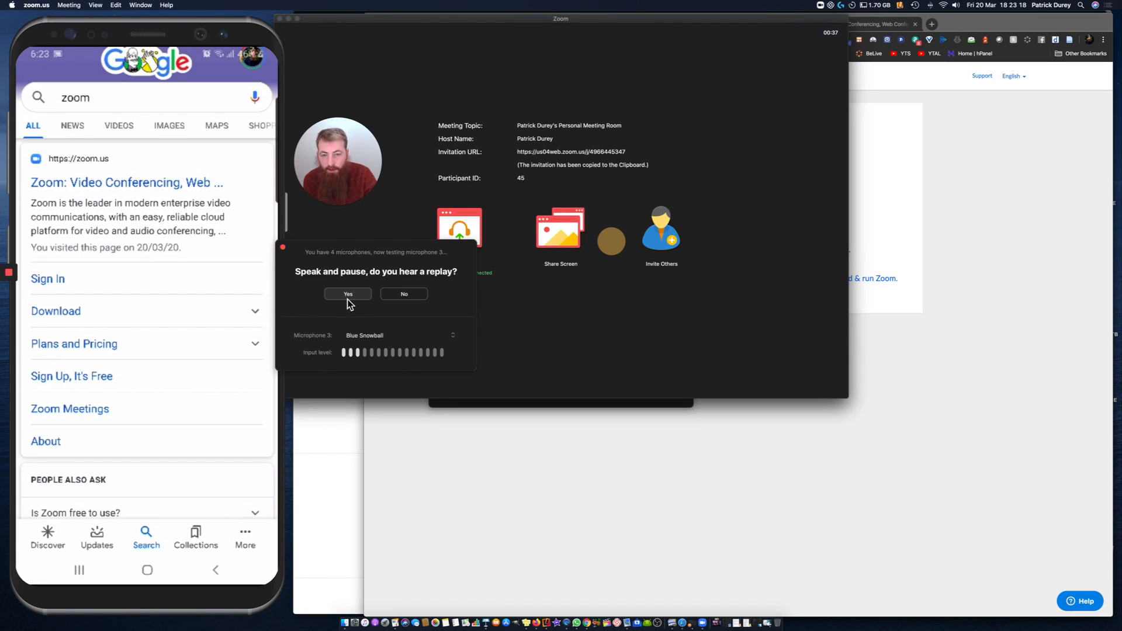
pyautogui.click(348, 295)
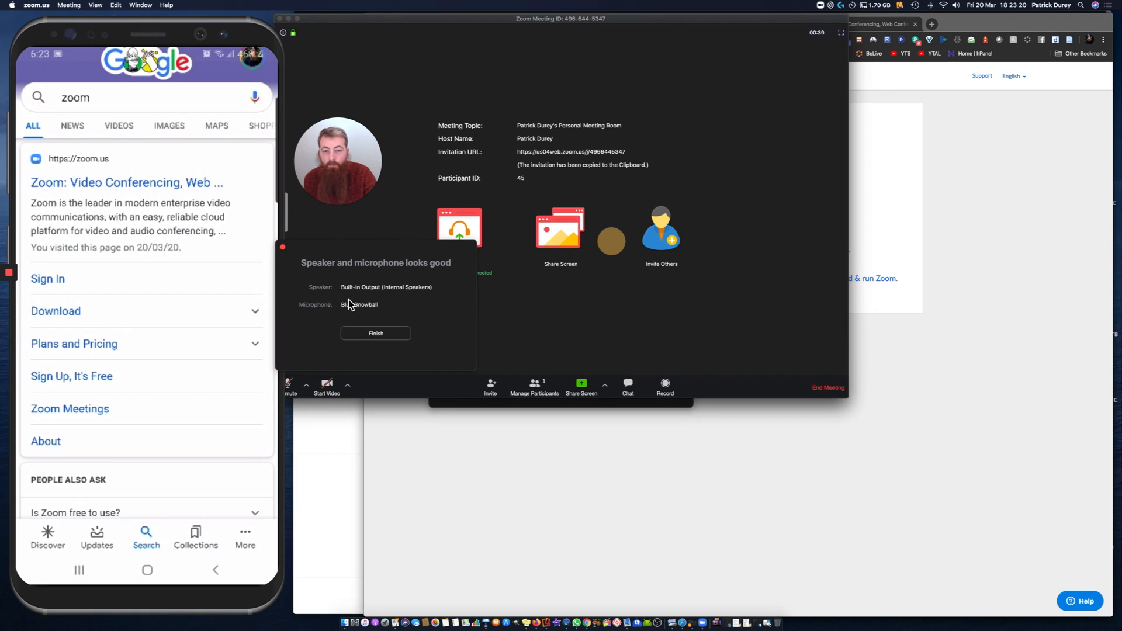
pyautogui.click(374, 332)
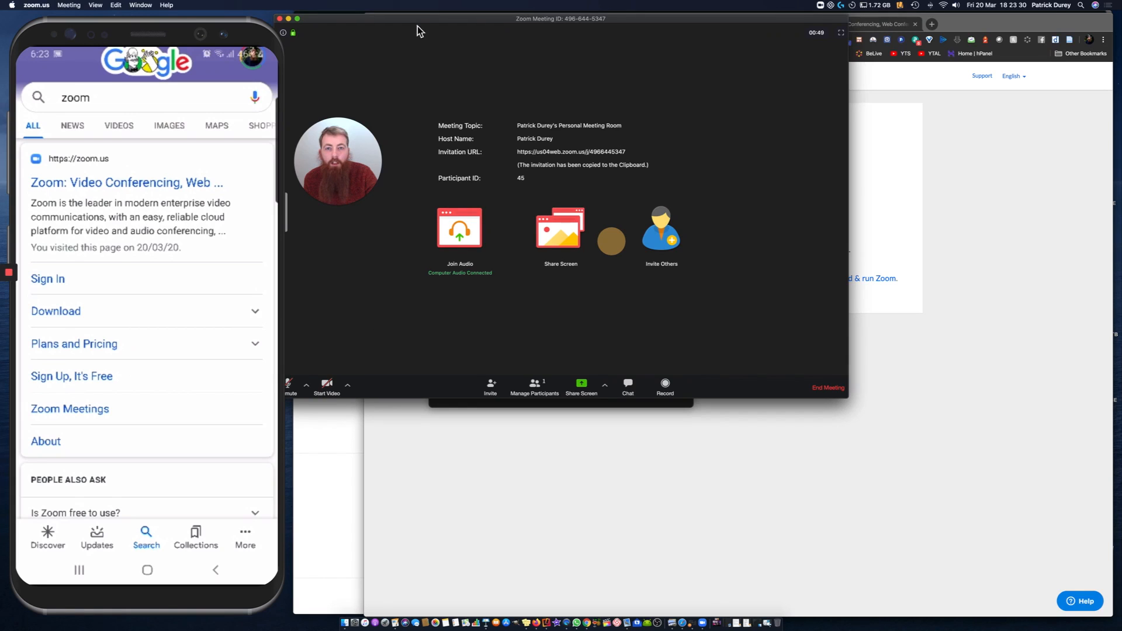
# Step: Reposition and enlarge the meeting window, and try unmuting, muting and temporarily unmuting the microphone
pyautogui.moveTo(426, 23); pyautogui.dragTo(449, 21)
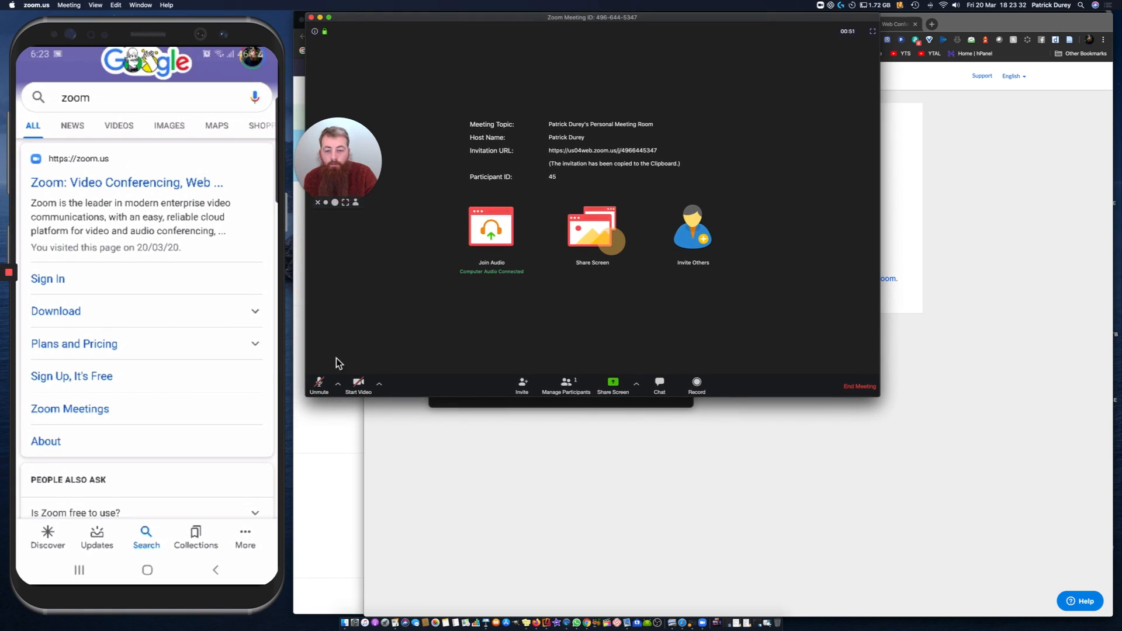
pyautogui.click(324, 387)
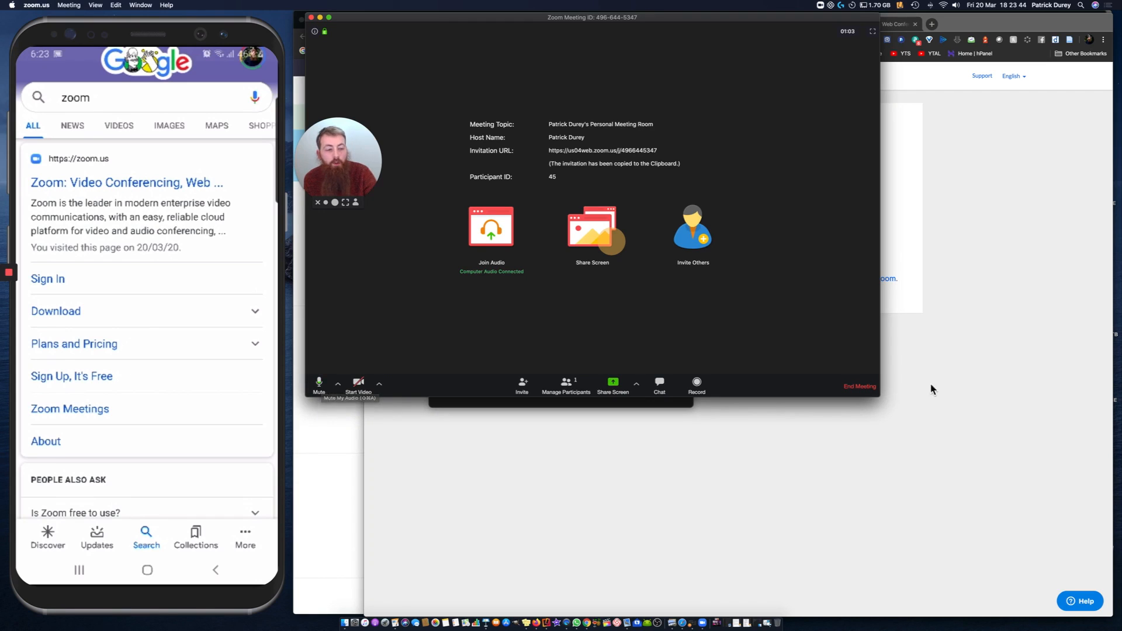
pyautogui.moveTo(900, 421); pyautogui.dragTo(1096, 579)
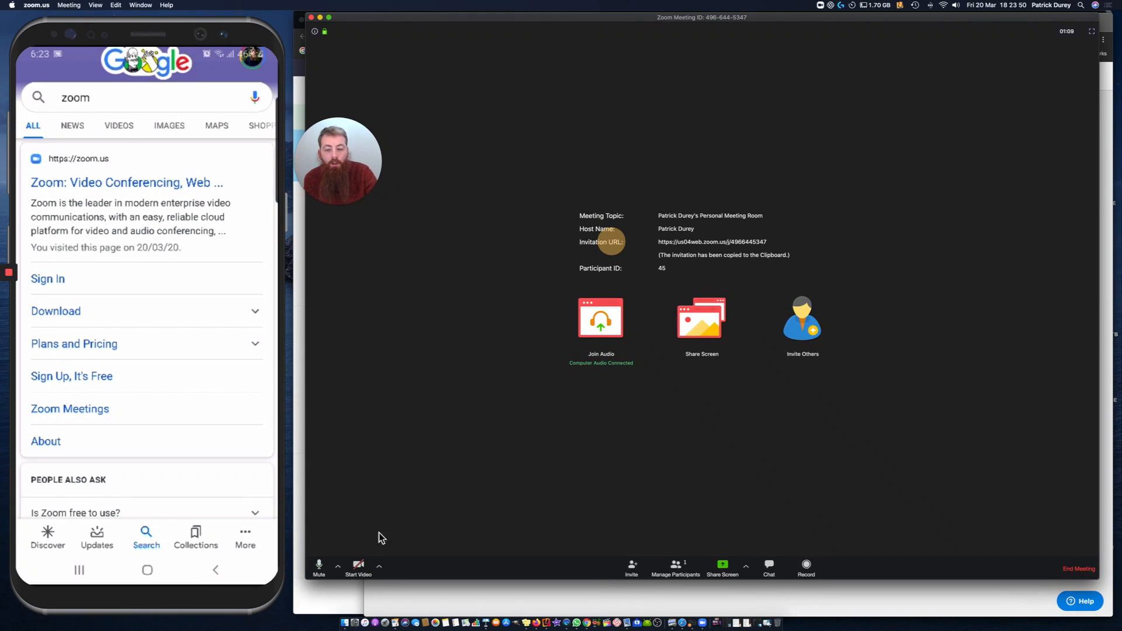
pyautogui.click(323, 567)
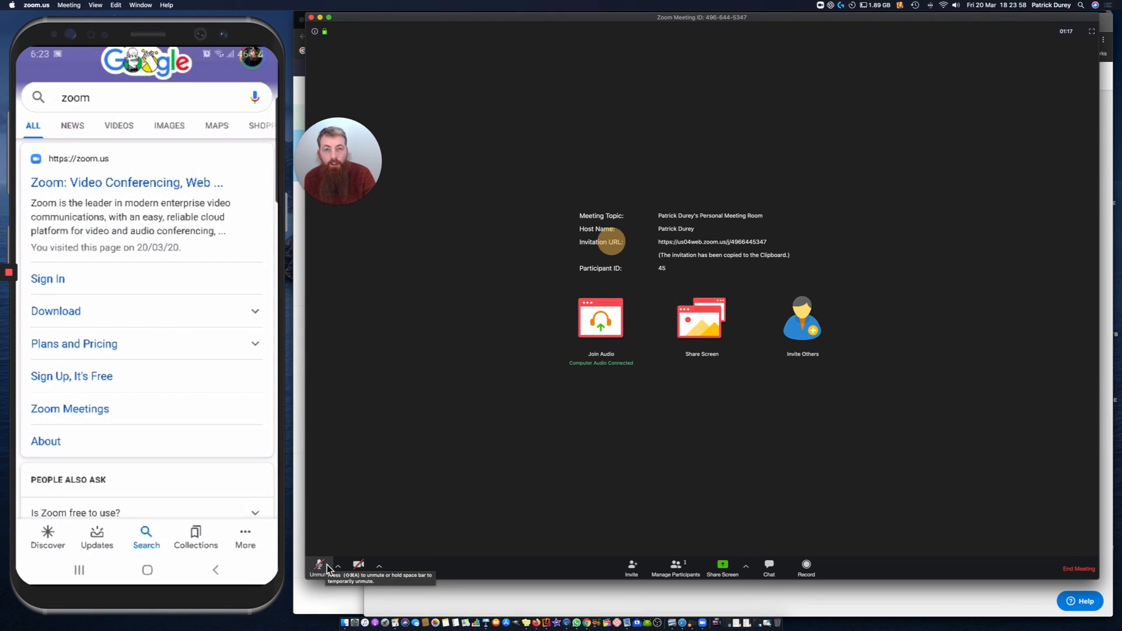
pyautogui.press('space')
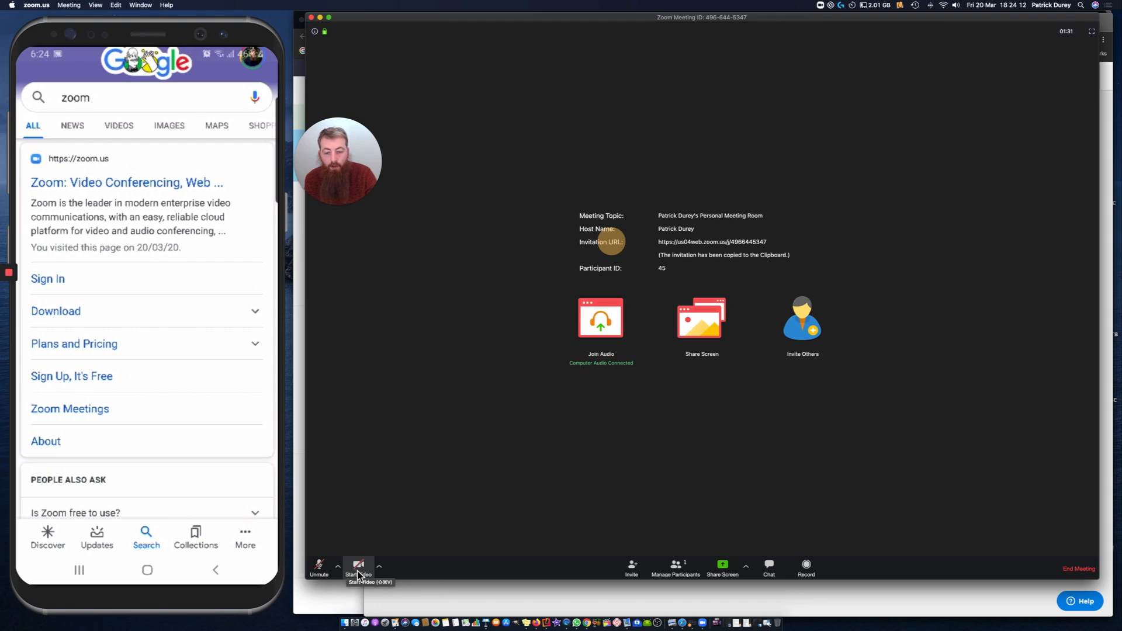
# Step: Start the meeting video, view the list of selectable cameras without switching, and stop the video
pyautogui.click(357, 575)
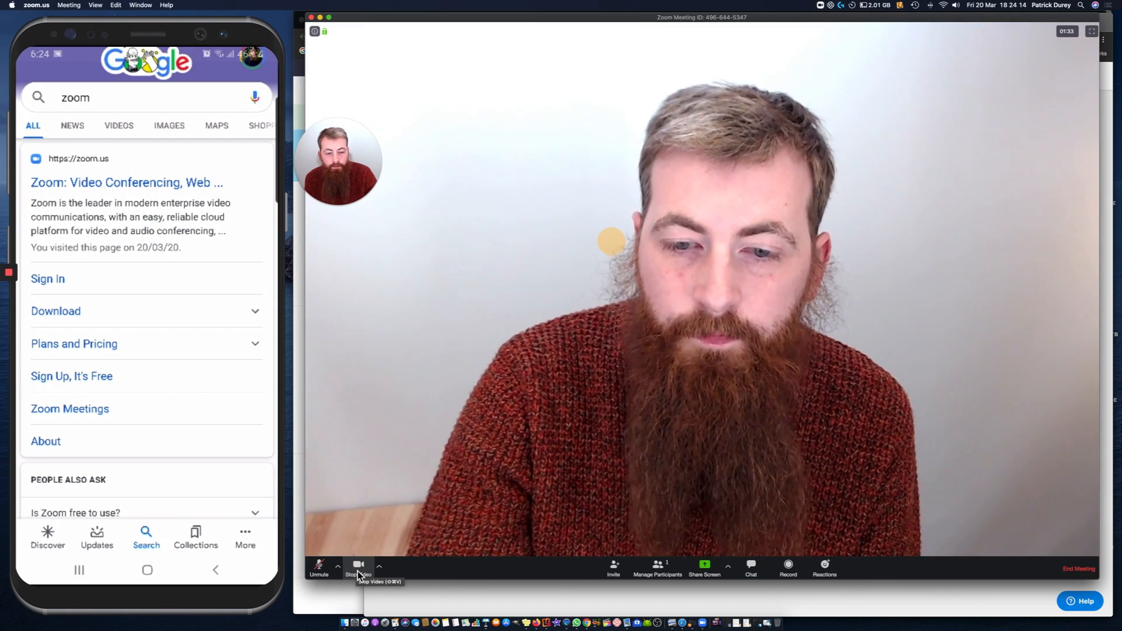
pyautogui.click(378, 570)
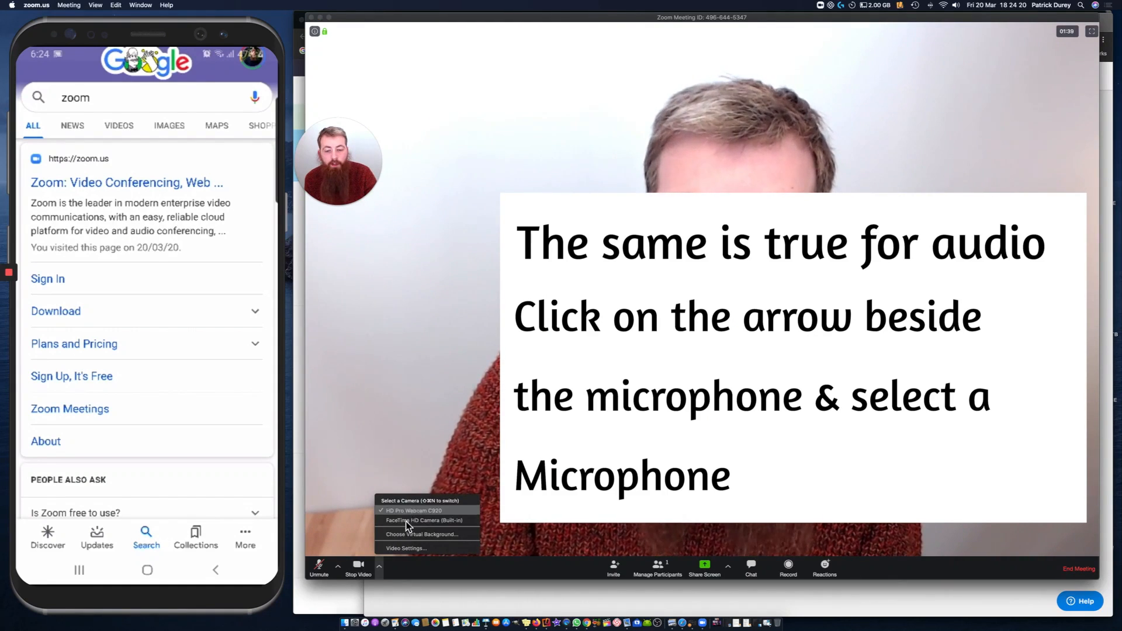
pyautogui.click(387, 567)
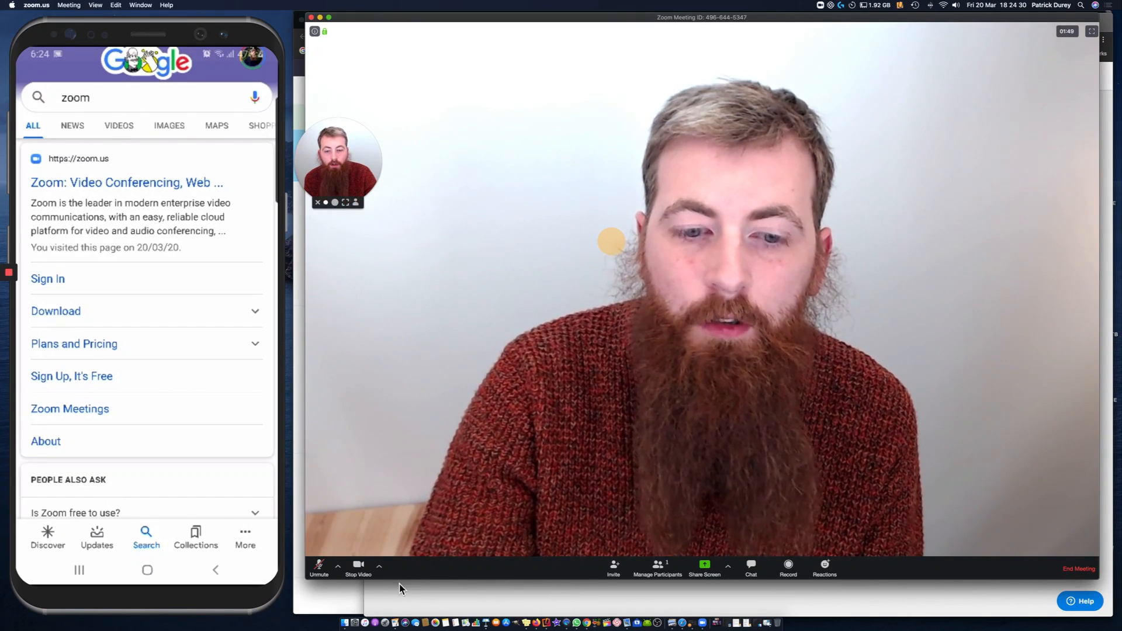
pyautogui.click(355, 569)
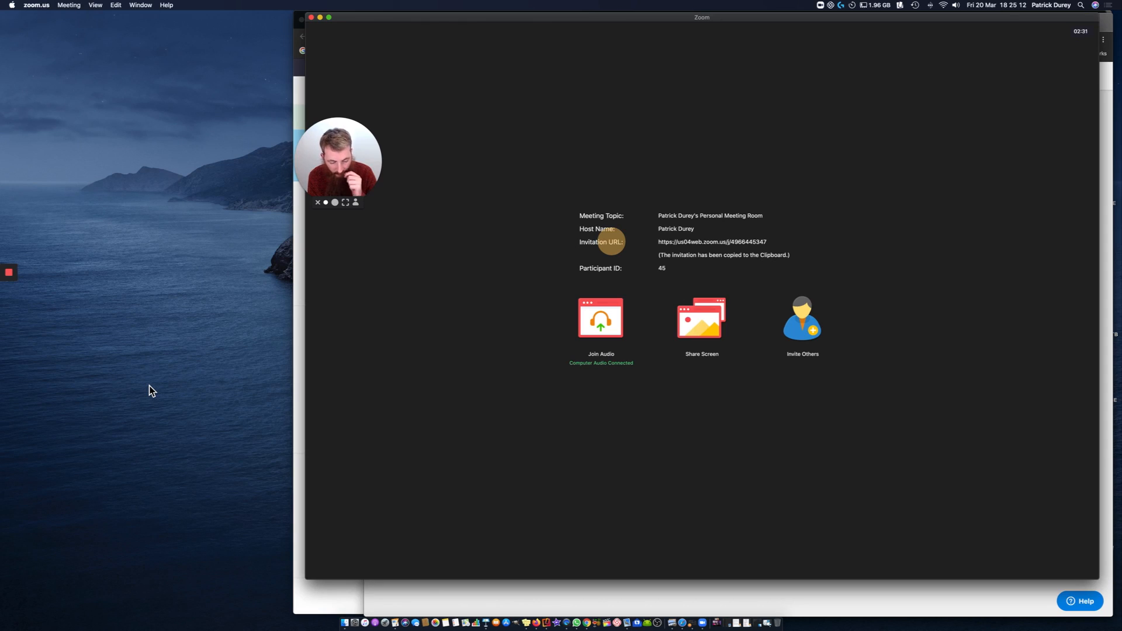
pyautogui.moveTo(723, 62)
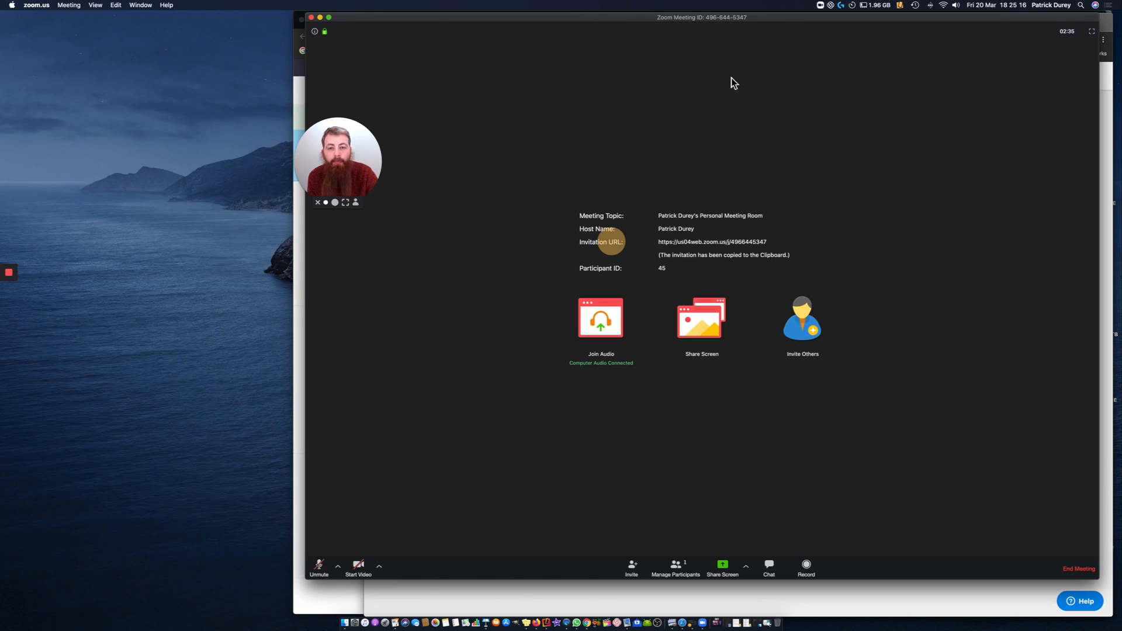
pyautogui.moveTo(626, 46); pyautogui.dragTo(219, 19)
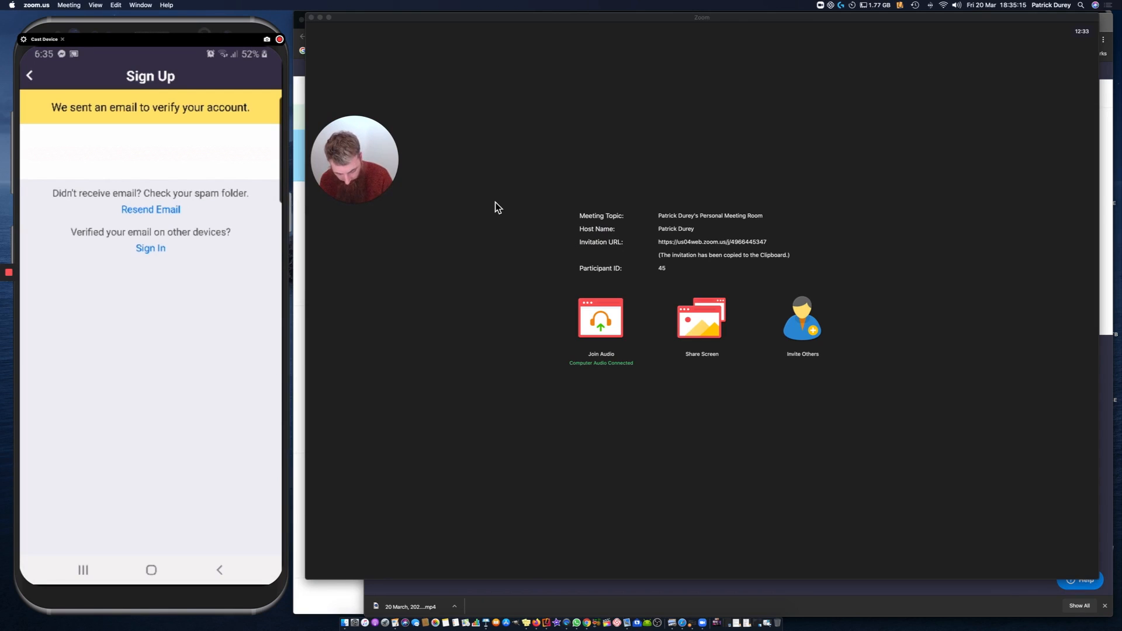
pyautogui.moveTo(506, 208)
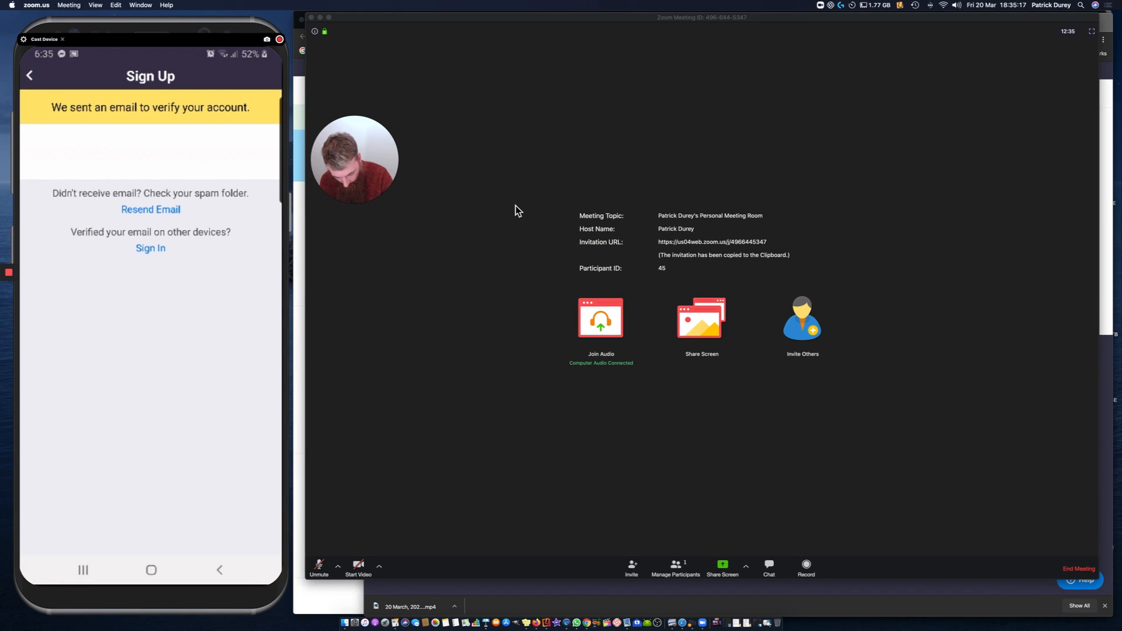
# Step: Switch to Gmail in Chrome, open the "Zoom Account Sign Up Assistant" email from All Mail, and follow its Sign In link
pyautogui.click(302, 79)
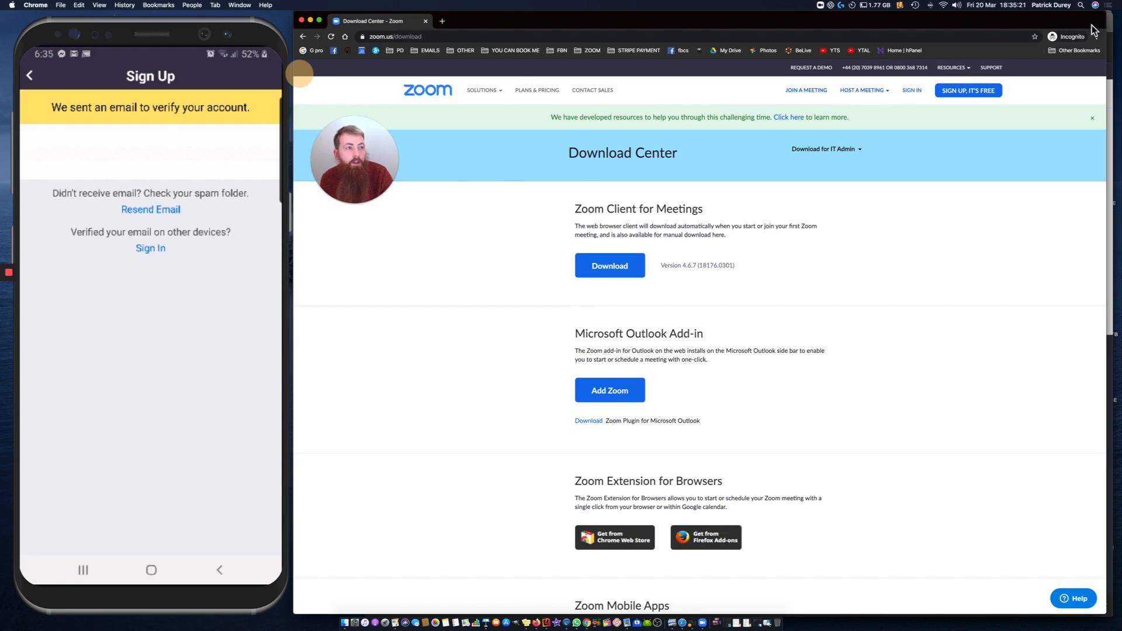
pyautogui.click(1110, 25)
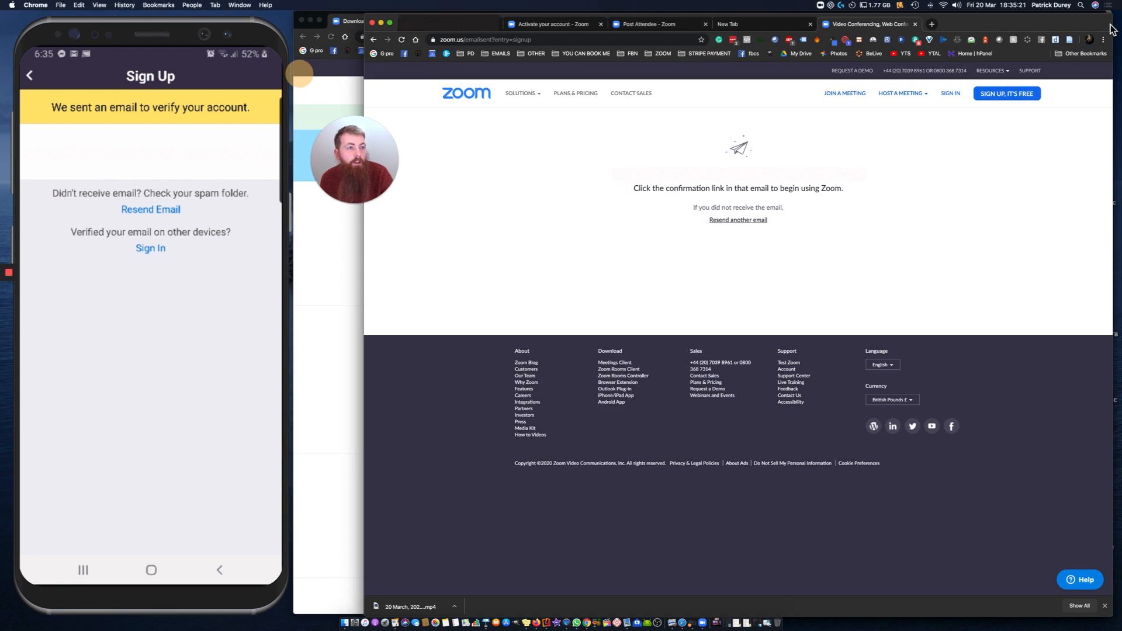
pyautogui.click(451, 33)
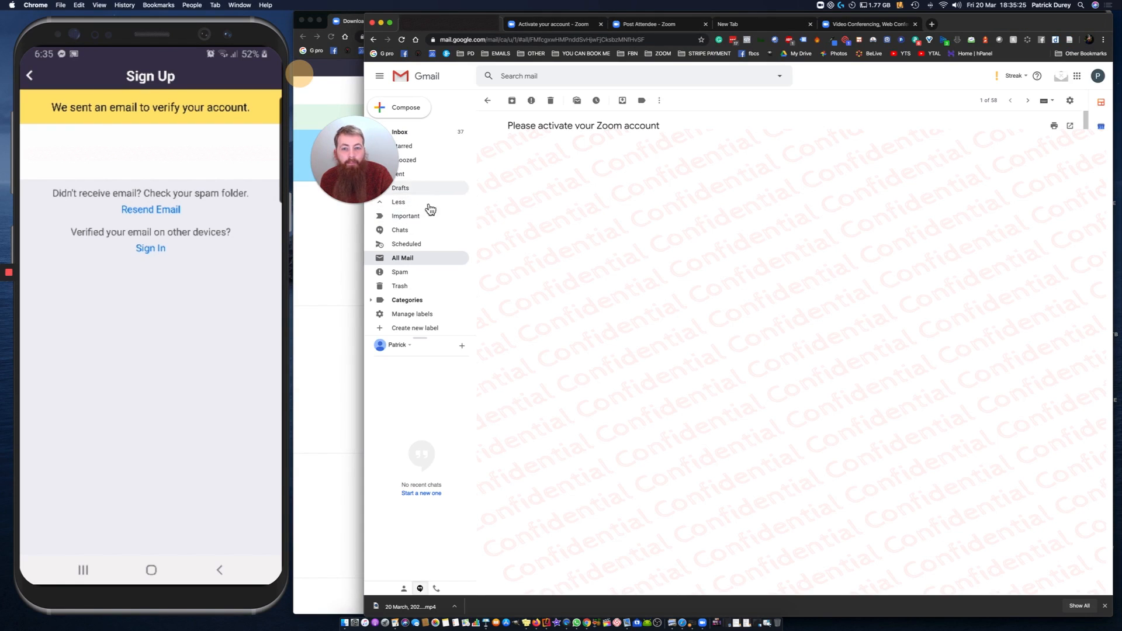
pyautogui.click(427, 259)
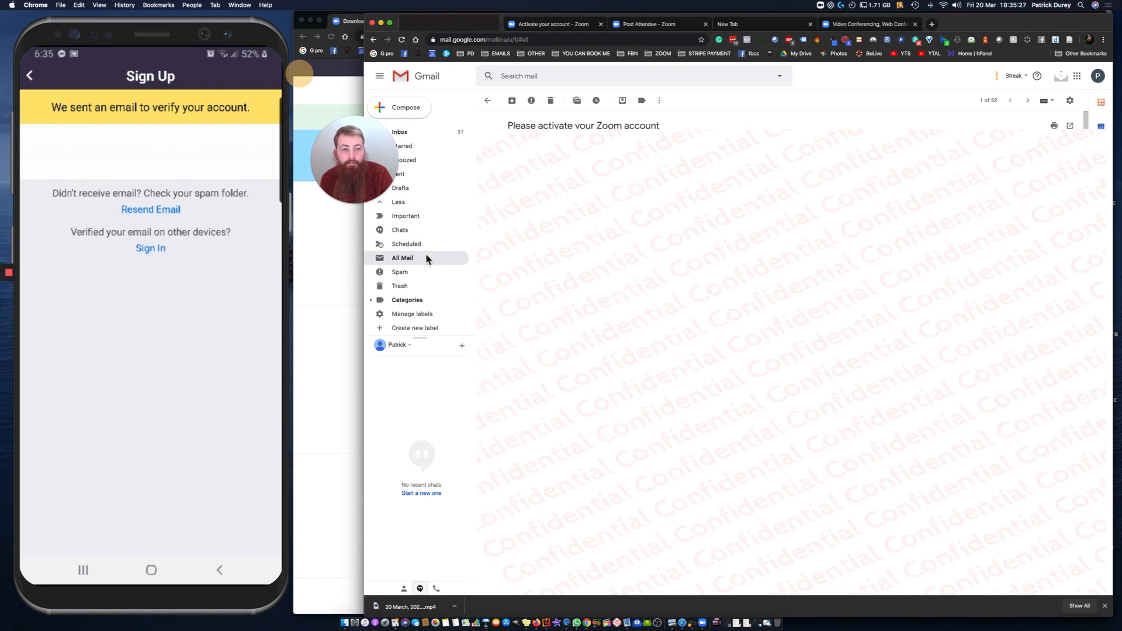
pyautogui.click(672, 121)
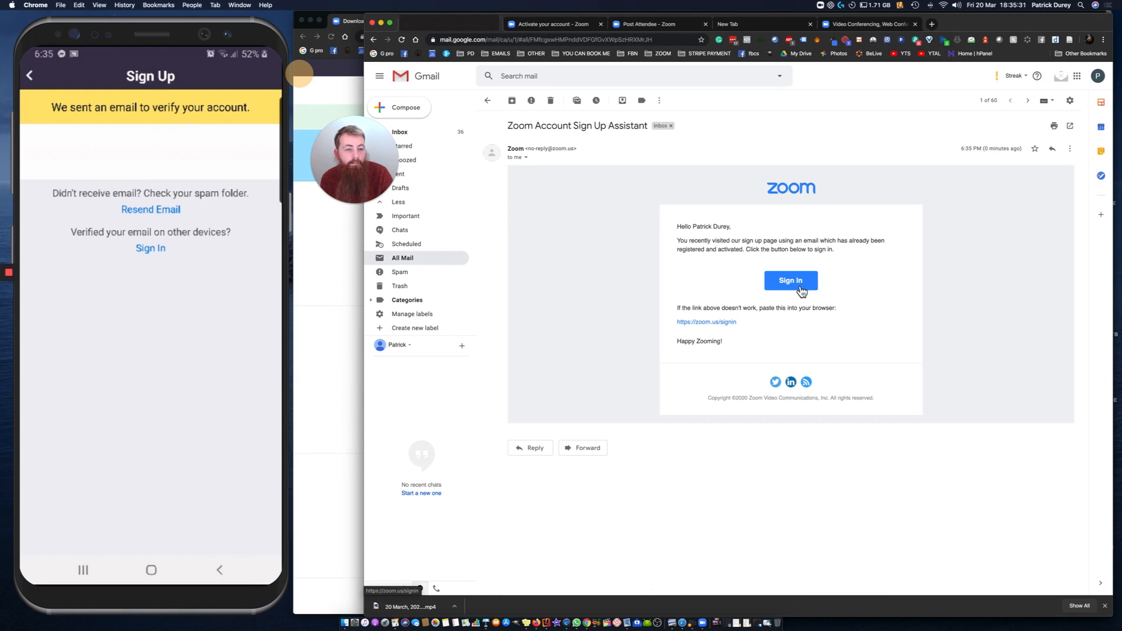
pyautogui.click(799, 287)
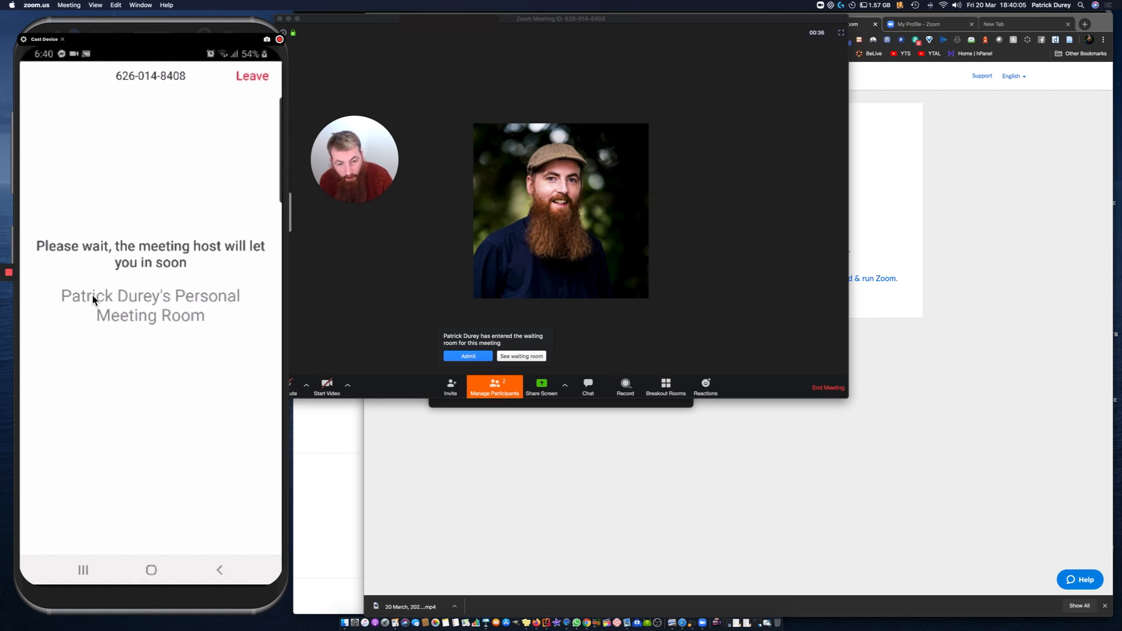
# Step: Admit the participant from the waiting room into the meeting
pyautogui.click(468, 356)
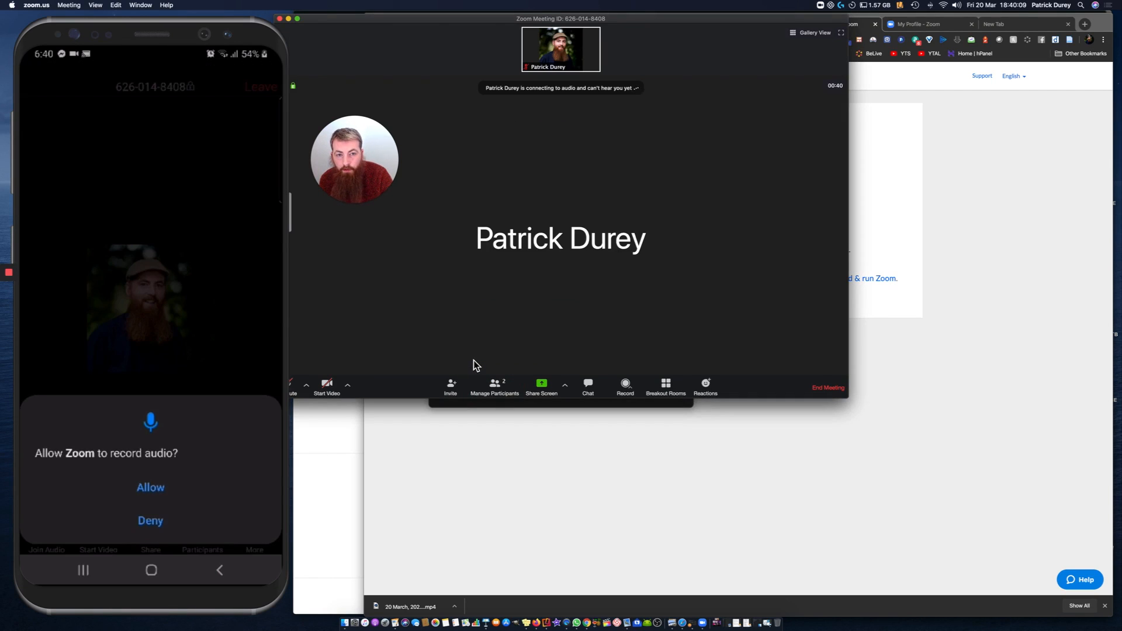